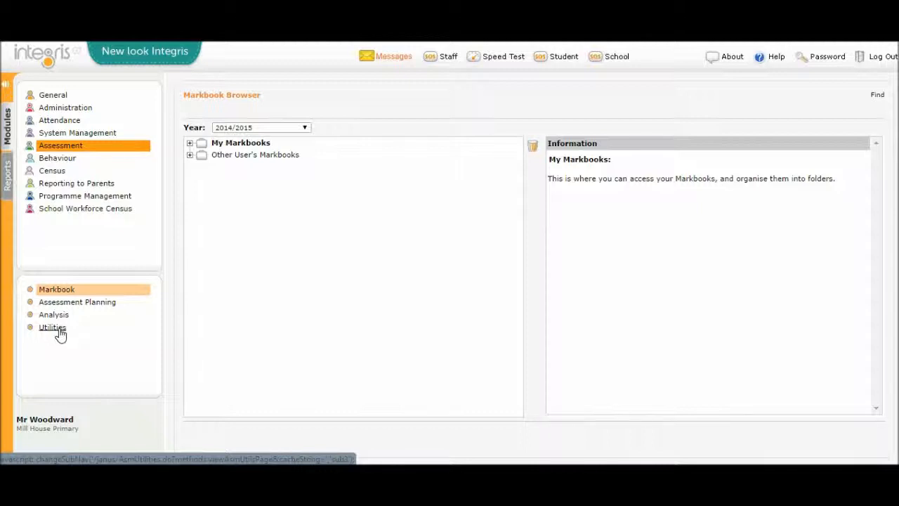
Step: Open the Markbook Management utility under Assessment and sort the markbook list by Group Name
{"action": "left_click", "coordinate": [56, 330]}
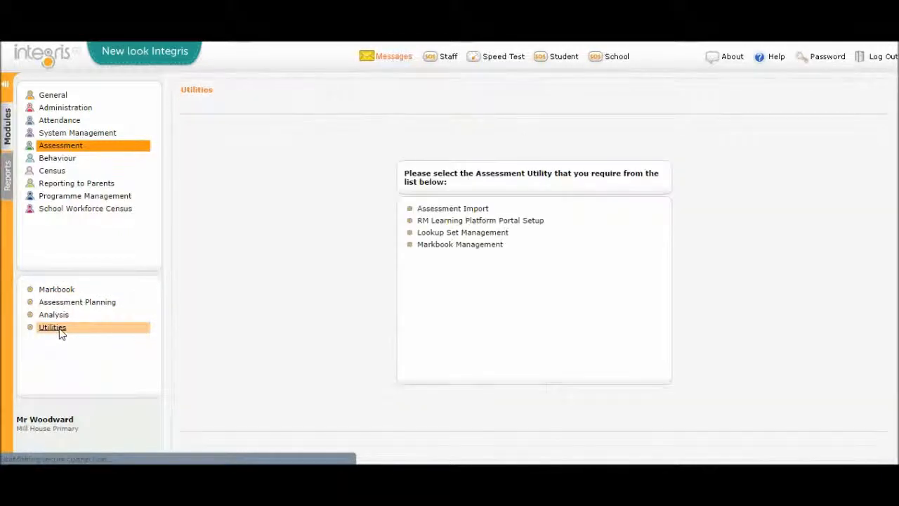
{"action": "left_click", "coordinate": [460, 244]}
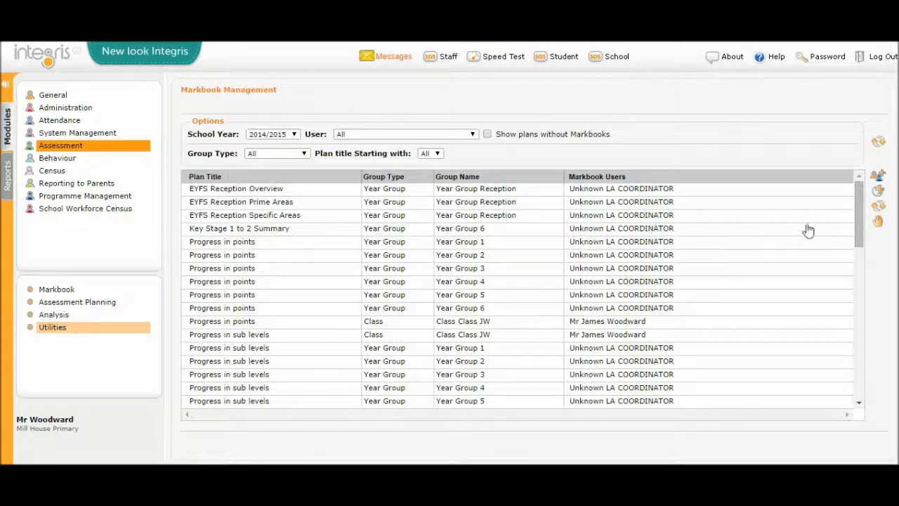
{"action": "left_click_drag", "start_coordinate": [857, 206], "coordinate": [843, 180]}
{"action": "left_click", "coordinate": [450, 179]}
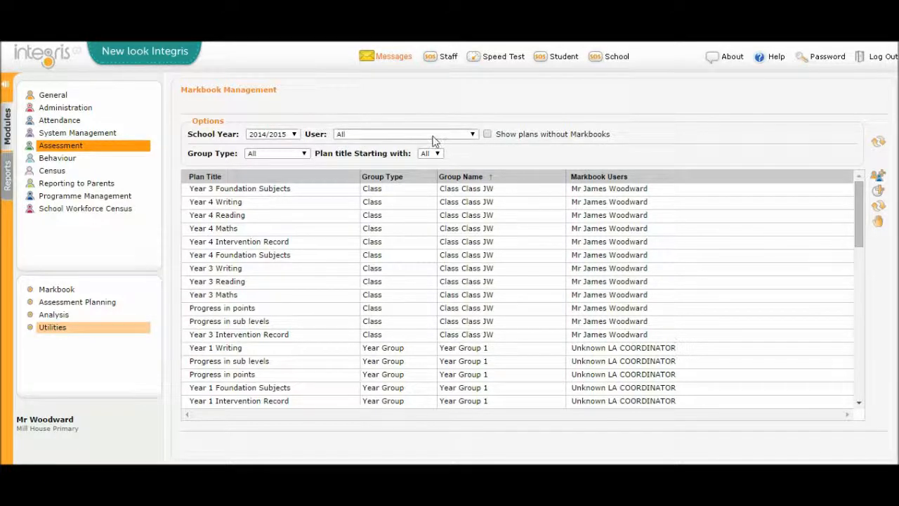
Step: Filter the markbook list to the Year Group group type and review the filtered markbooks
{"action": "left_click", "coordinate": [300, 156]}
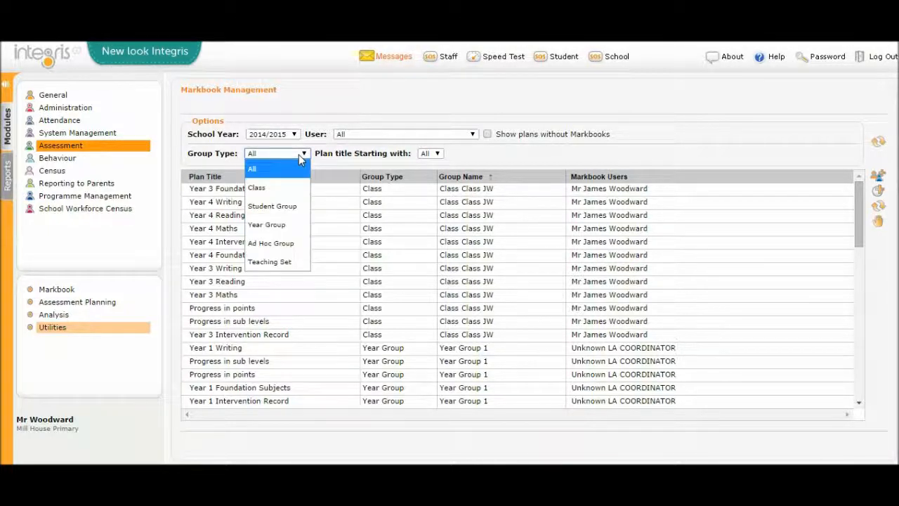
{"action": "left_click", "coordinate": [276, 232]}
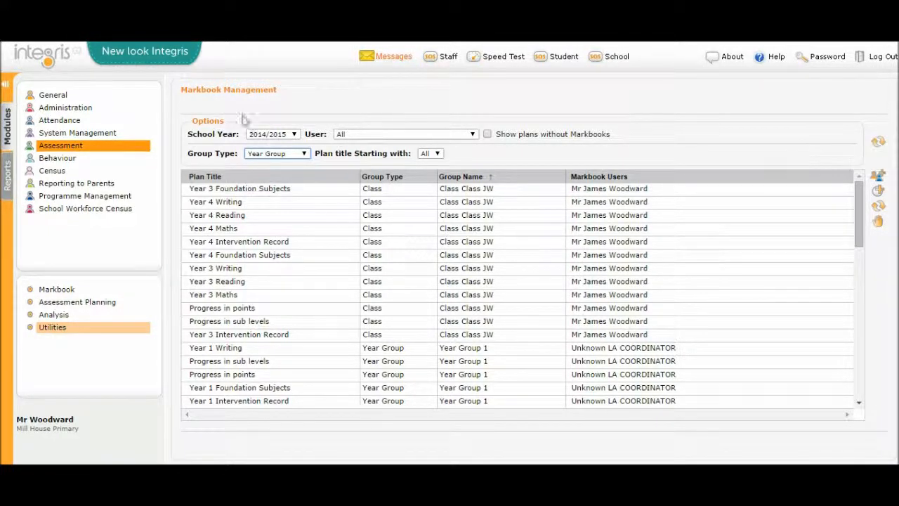
{"action": "left_click", "coordinate": [880, 145]}
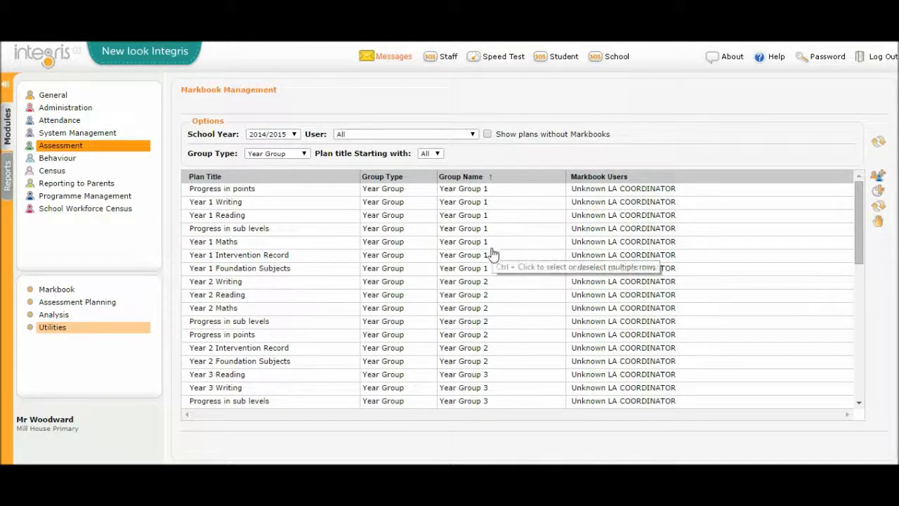
{"action": "left_click_drag", "start_coordinate": [858, 207], "coordinate": [877, 346]}
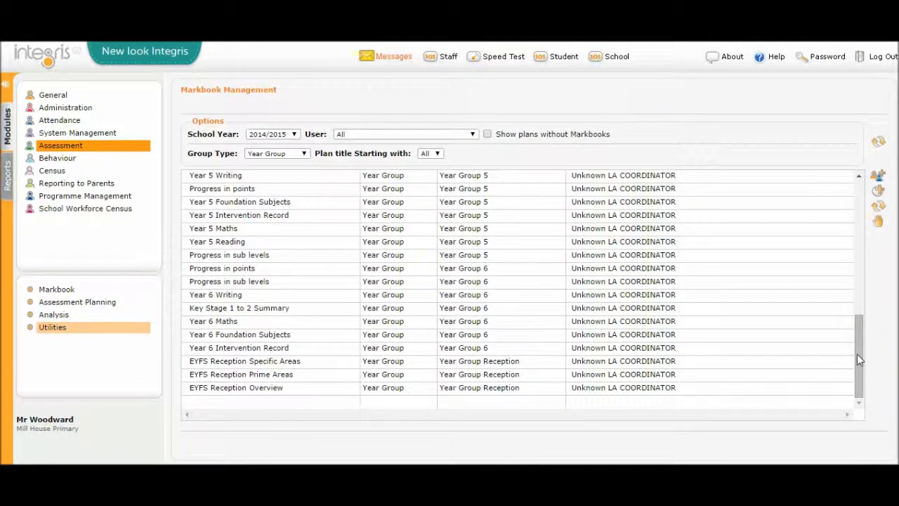
{"action": "left_click_drag", "start_coordinate": [859, 353], "coordinate": [852, 180]}
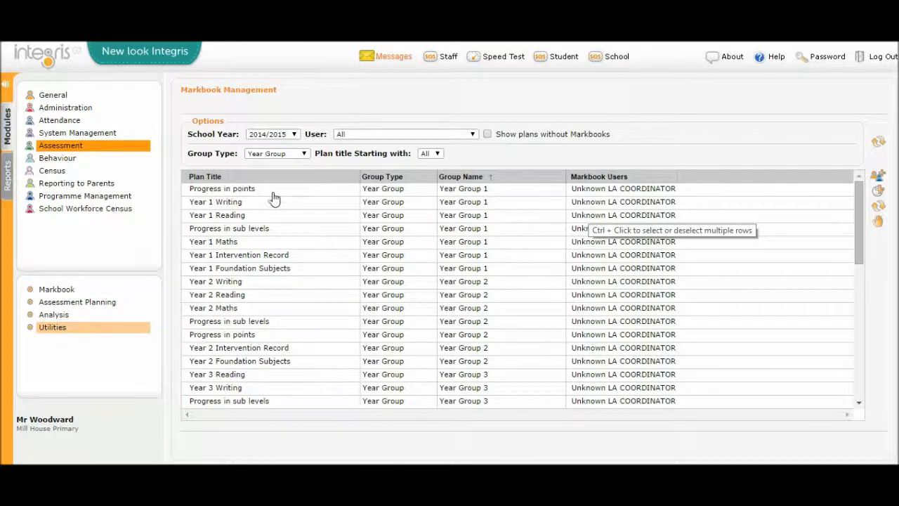
Step: Add one teacher as a Markbook User to all Year Group 1 markbooks, from Progress in points to Year 1 Foundation Subjects
{"action": "left_click", "coordinate": [333, 191]}
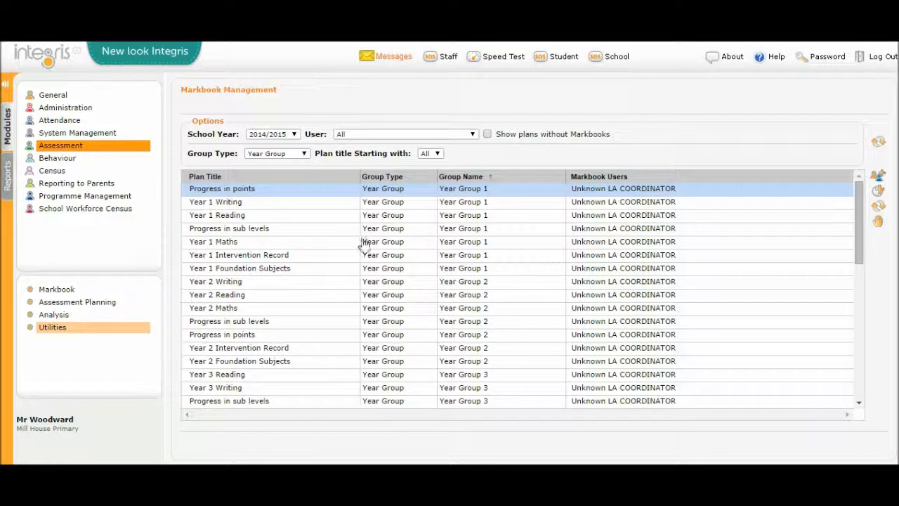
{"action": "left_click", "coordinate": [503, 271], "text": "shift"}
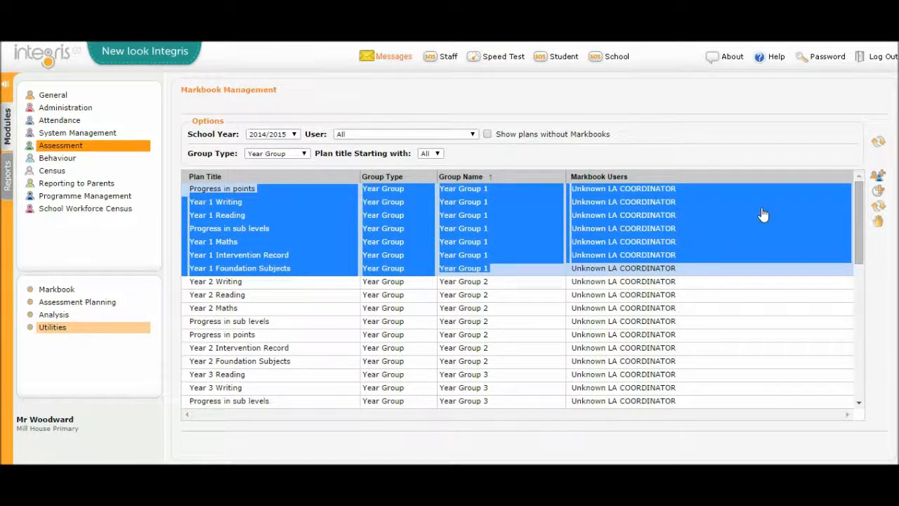
{"action": "left_click", "coordinate": [882, 179]}
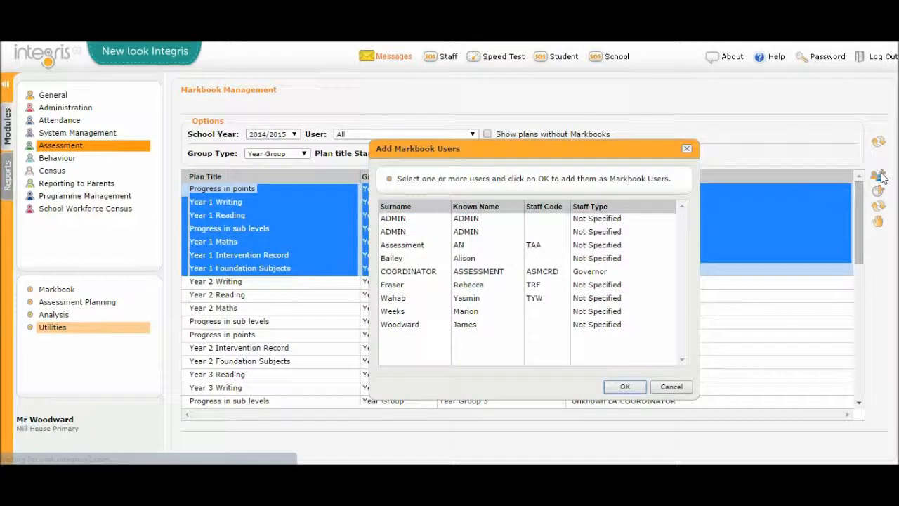
{"action": "left_click", "coordinate": [394, 301]}
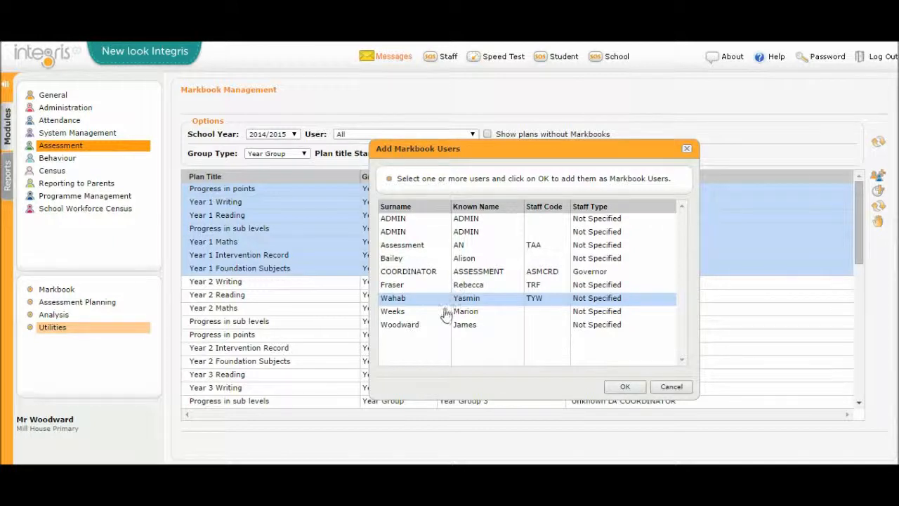
{"action": "left_click", "coordinate": [402, 328], "text": "ctrl"}
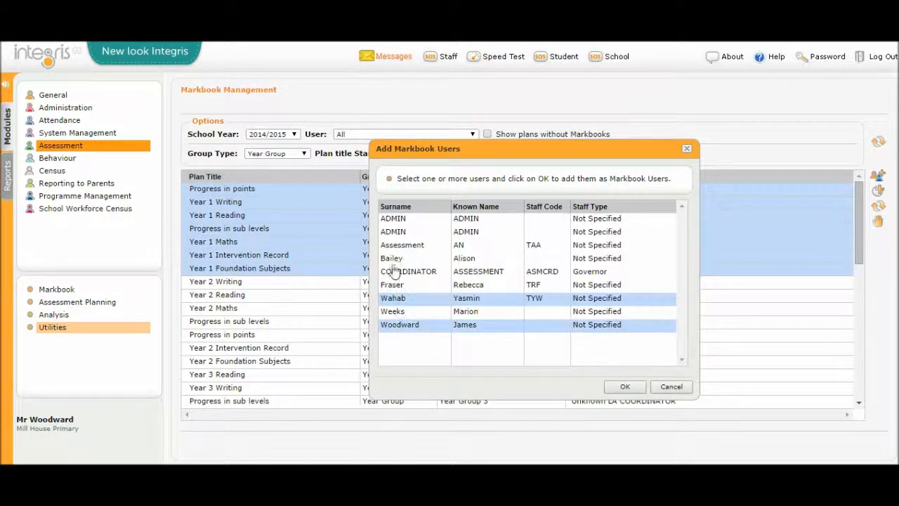
{"action": "left_click", "coordinate": [396, 259], "text": "ctrl"}
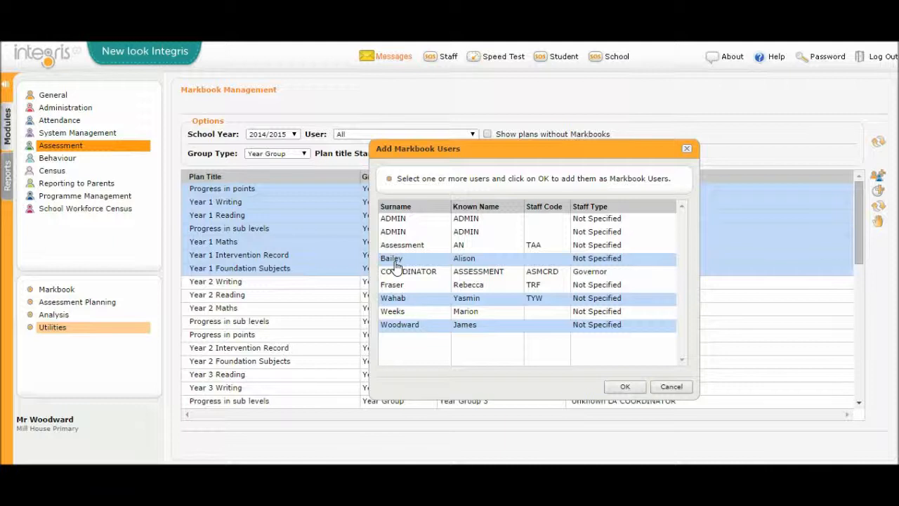
{"action": "left_click", "coordinate": [454, 265], "text": "ctrl"}
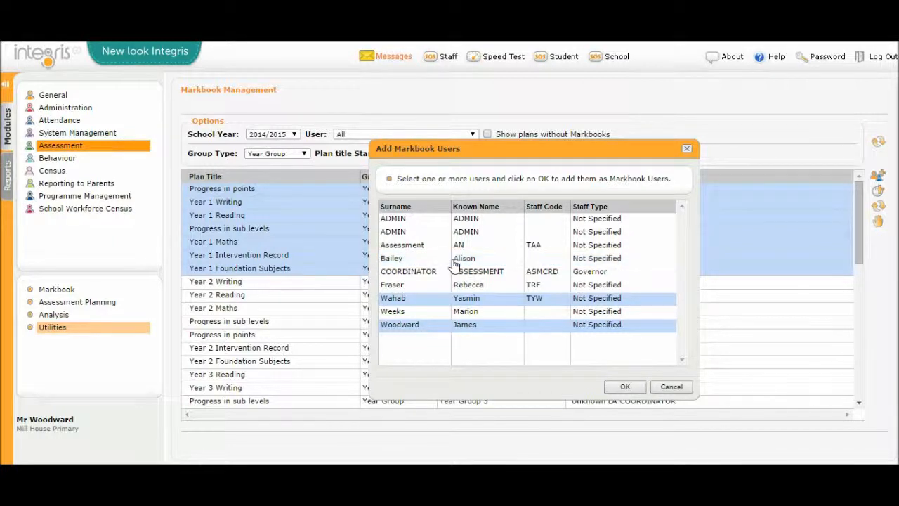
{"action": "left_click", "coordinate": [438, 327], "text": "ctrl"}
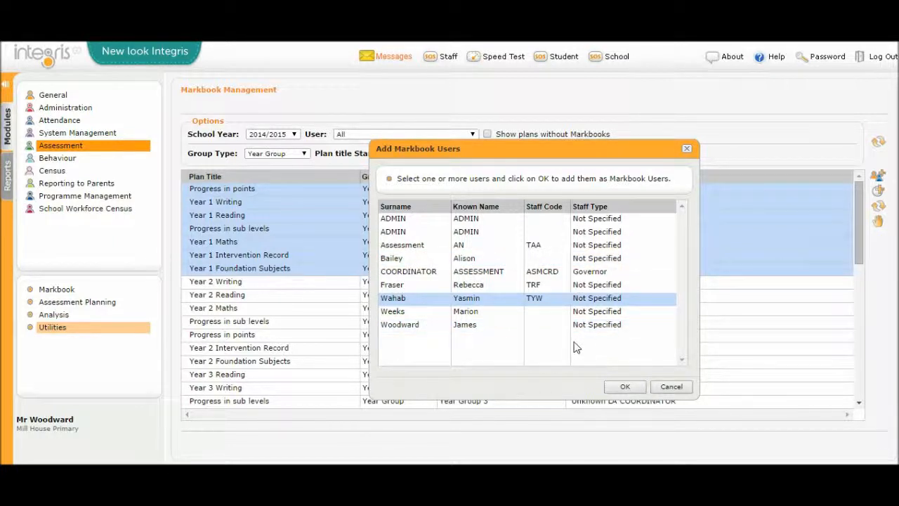
{"action": "left_click", "coordinate": [622, 387]}
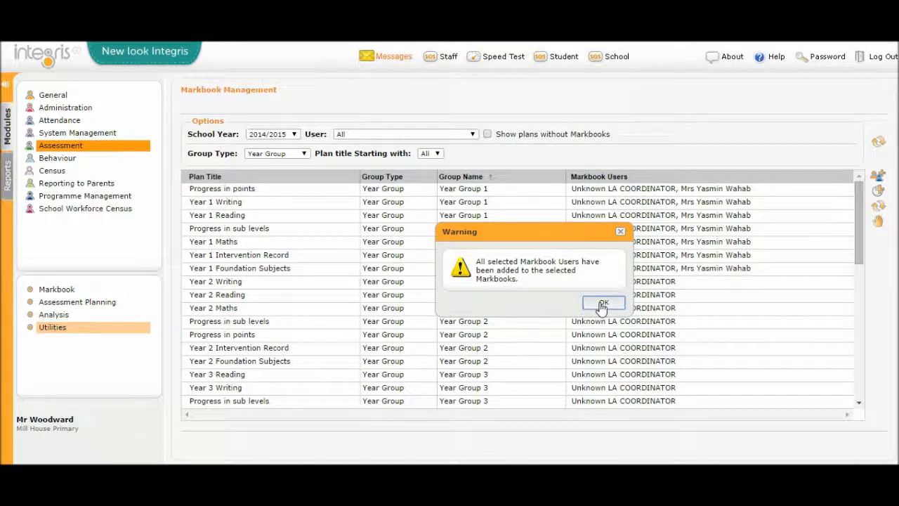
{"action": "left_click", "coordinate": [603, 304]}
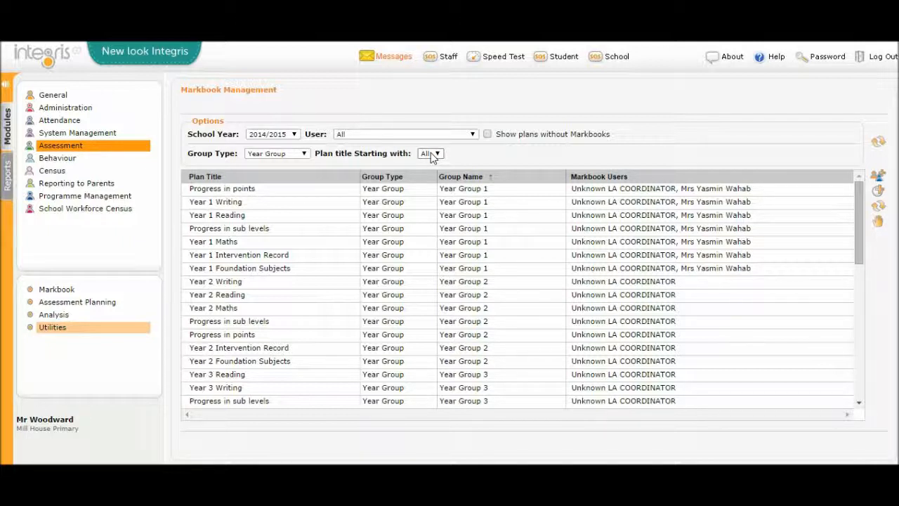
Step: Reset the Group Type filter to All and filter the markbook list by the signed-in teacher as User
{"action": "left_click", "coordinate": [306, 154]}
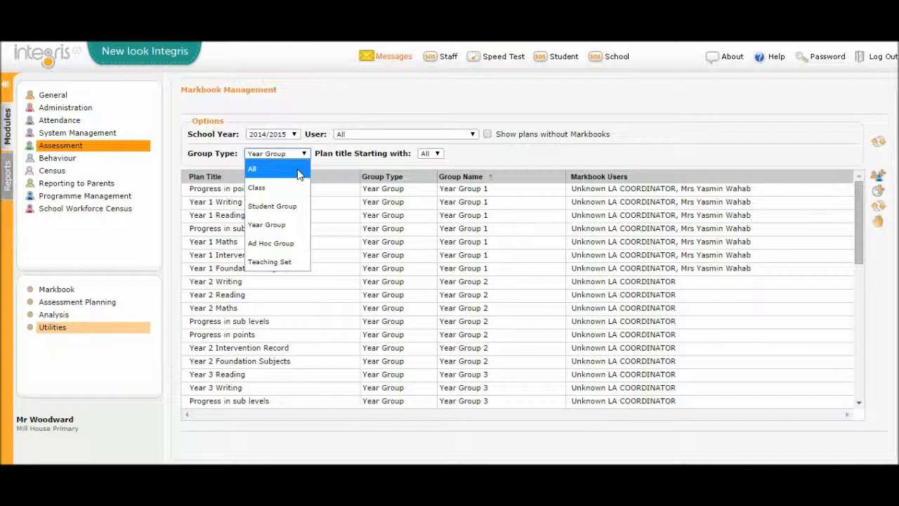
{"action": "left_click", "coordinate": [297, 170]}
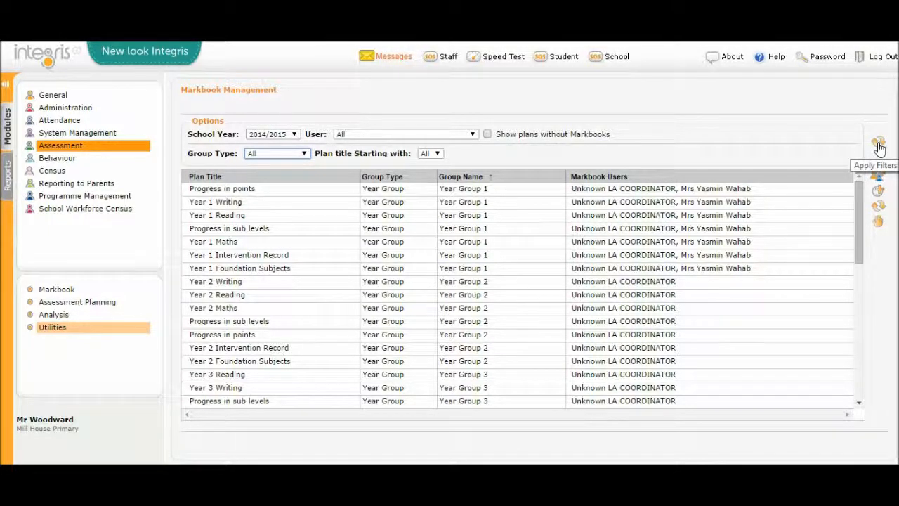
{"action": "left_click", "coordinate": [471, 135]}
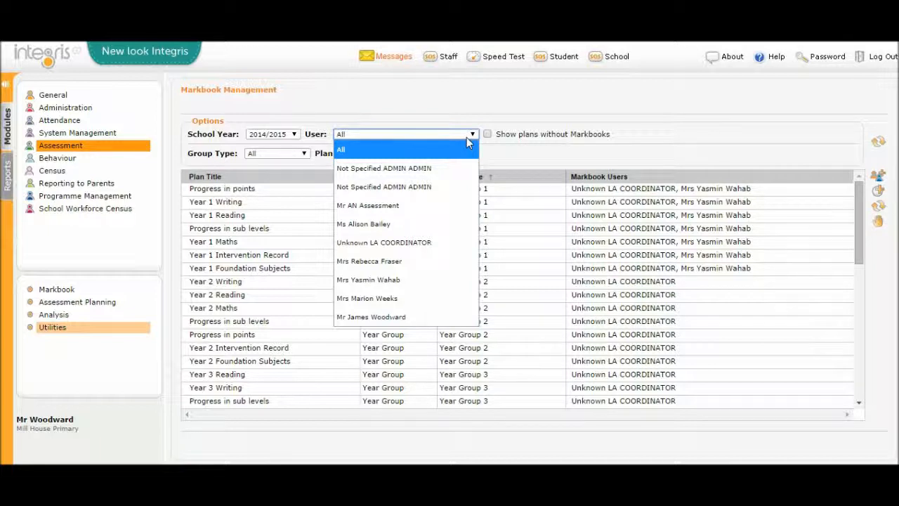
{"action": "left_click", "coordinate": [408, 318]}
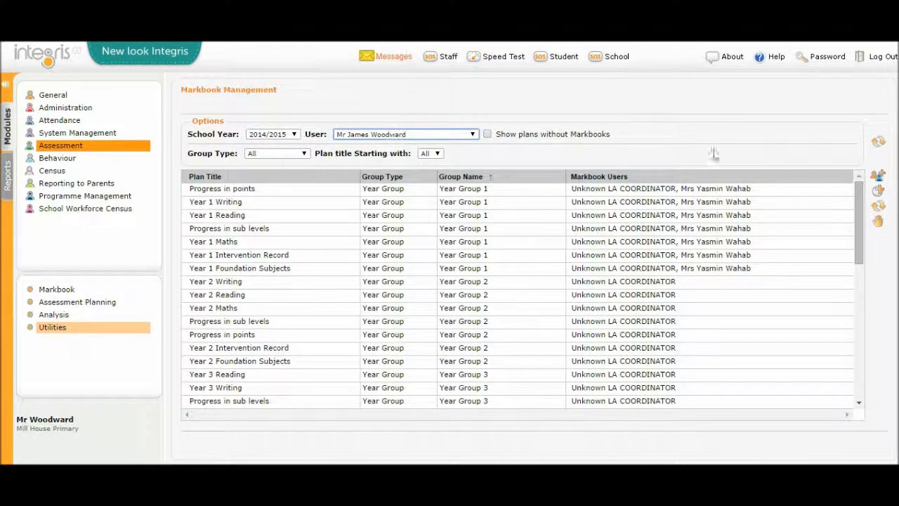
{"action": "left_click", "coordinate": [875, 148]}
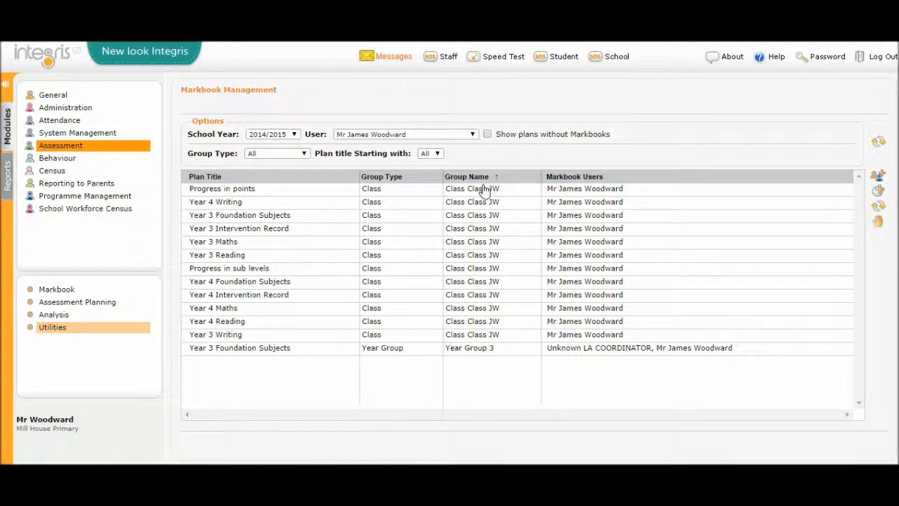
Step: Try selecting the whole markbook range, and separately Progress in points, Year 3 Foundation Subjects, Year 3 Maths, Year 4 Intervention Record and Year 4 Reading
{"action": "left_click", "coordinate": [571, 194]}
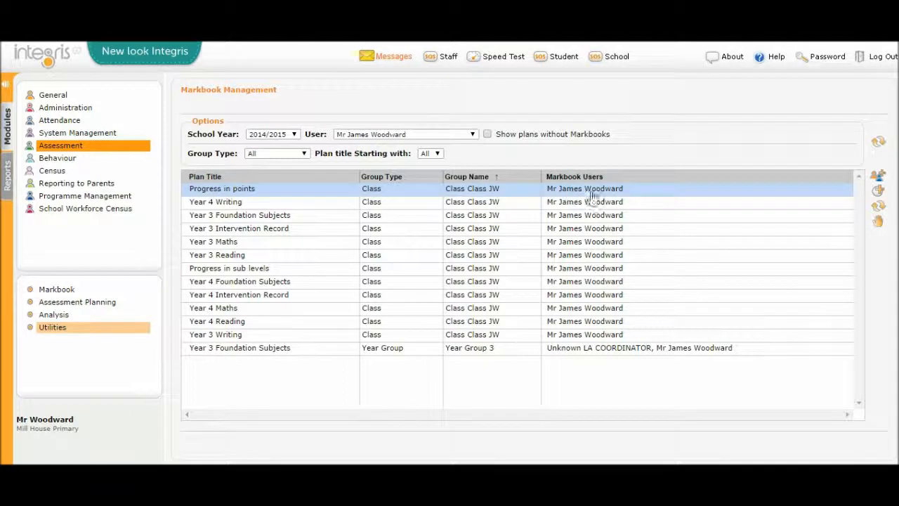
{"action": "left_click", "coordinate": [714, 355], "text": "shift"}
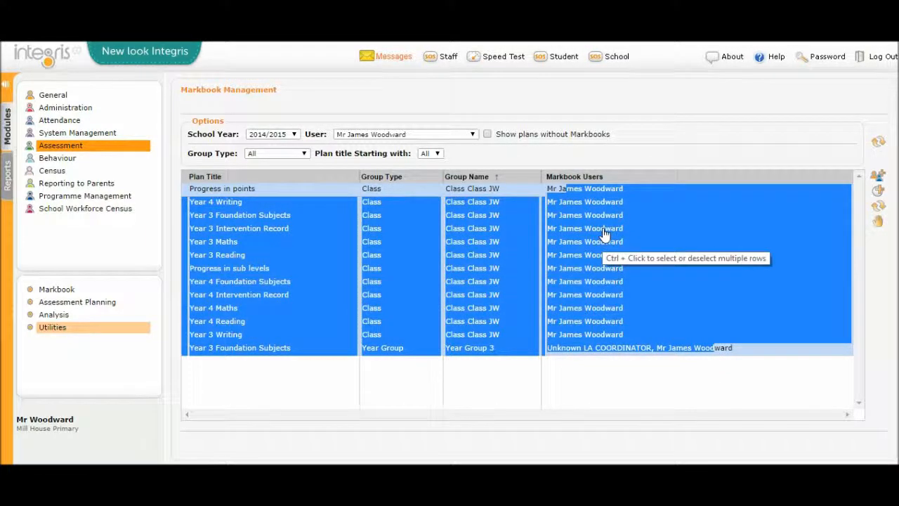
{"action": "left_click", "coordinate": [583, 191]}
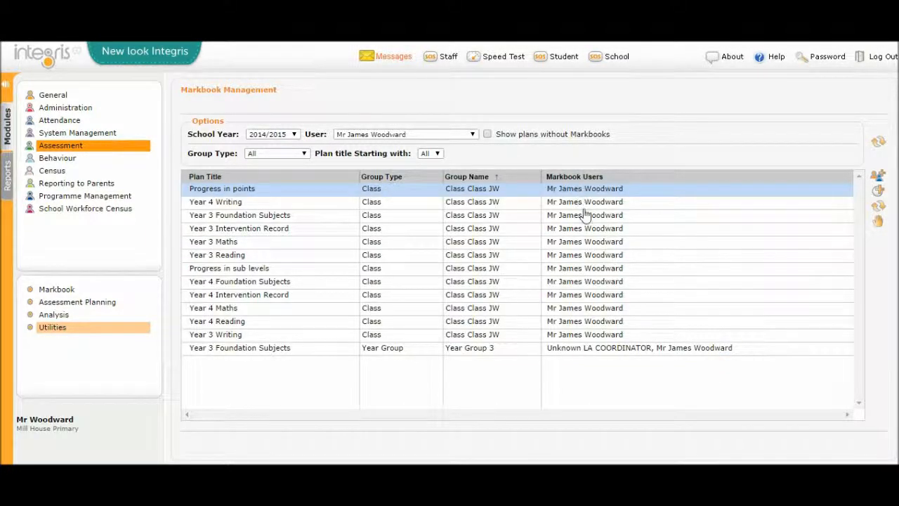
{"action": "left_click", "coordinate": [584, 216], "text": "ctrl"}
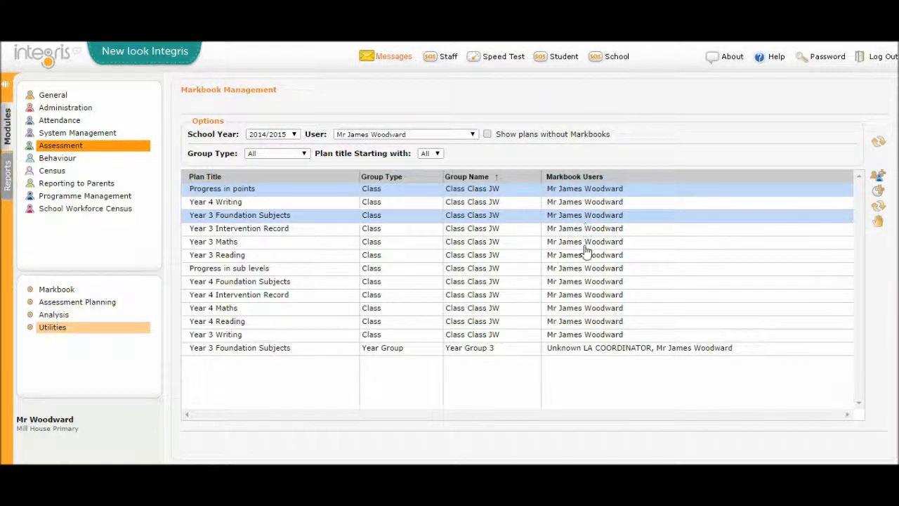
{"action": "left_click", "coordinate": [584, 245], "text": "ctrl"}
{"action": "left_click", "coordinate": [588, 296], "text": "ctrl"}
{"action": "left_click", "coordinate": [594, 323], "text": "ctrl"}
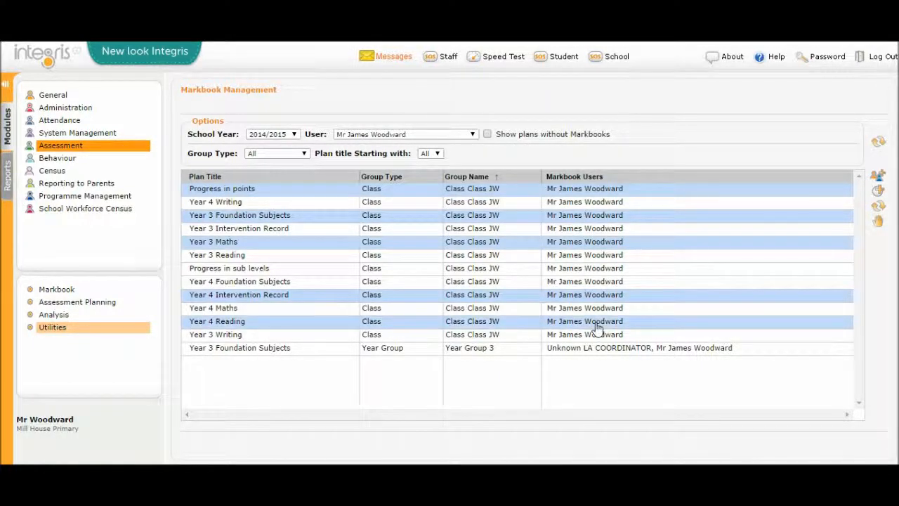
Step: Add a second teacher as a Markbook User to every markbook in the filtered list, including Year Group 3 Foundation Subjects
{"action": "left_click", "coordinate": [596, 194]}
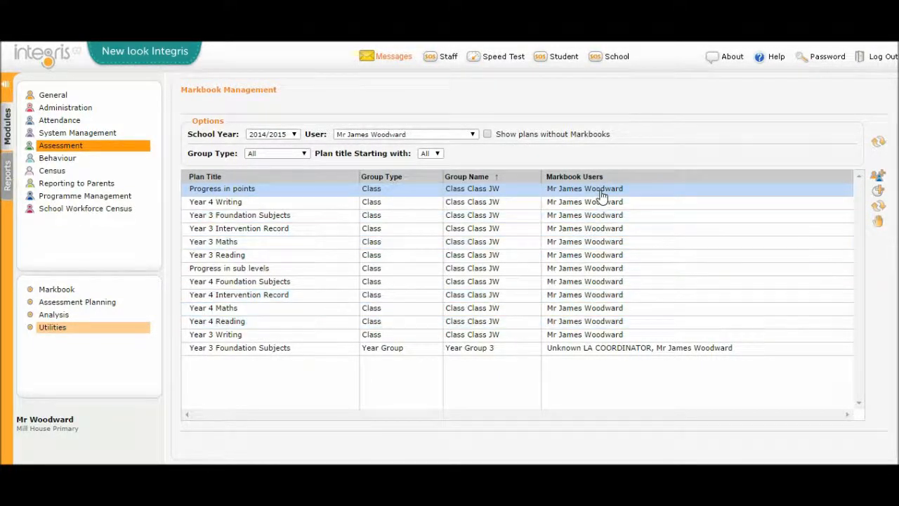
{"action": "left_click", "coordinate": [609, 354], "text": "shift"}
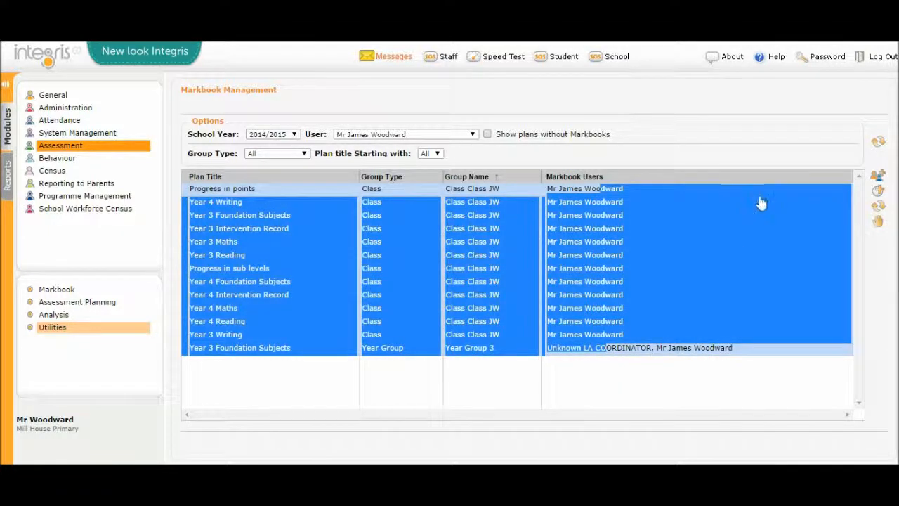
{"action": "left_click", "coordinate": [876, 181]}
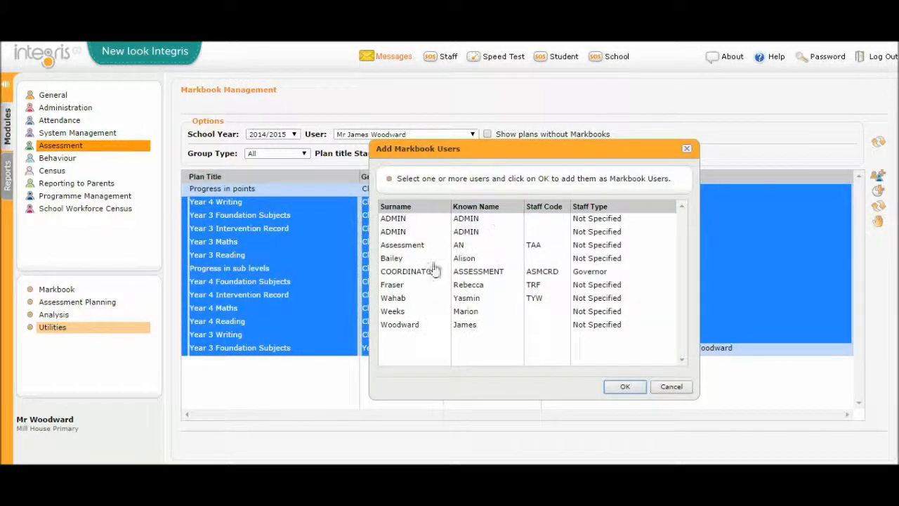
{"action": "left_click", "coordinate": [406, 288]}
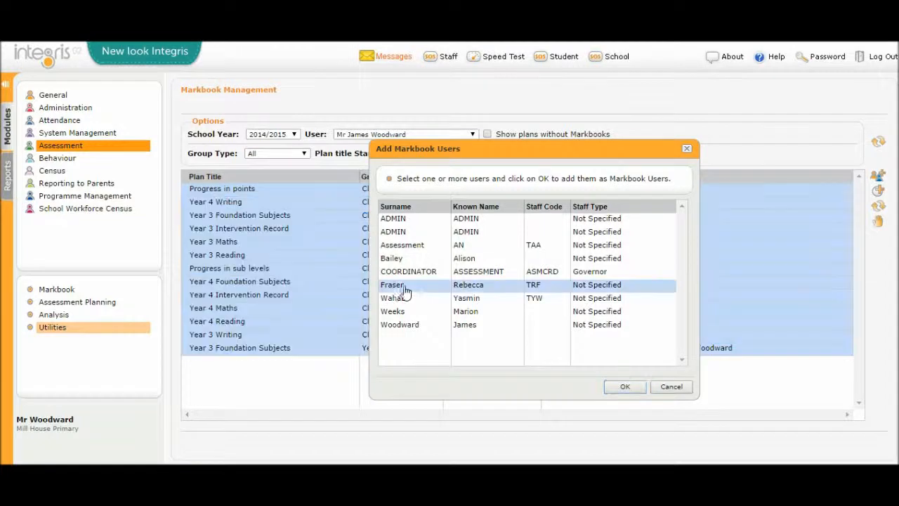
{"action": "left_click", "coordinate": [625, 388]}
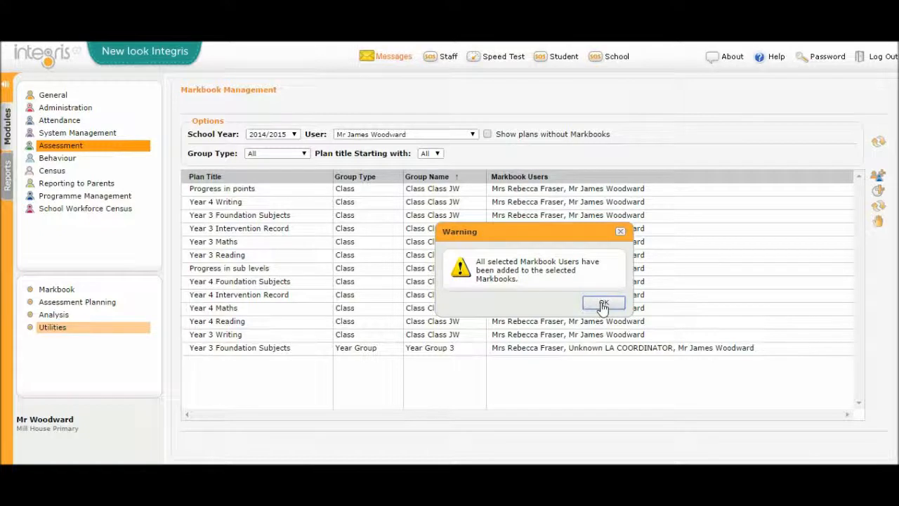
{"action": "left_click", "coordinate": [602, 303]}
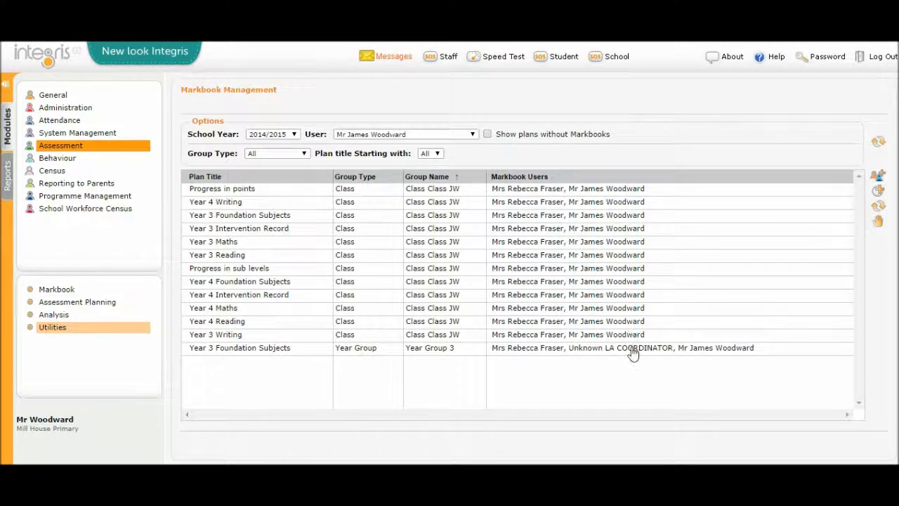
Step: Filter the markbook list to the Class group type with User set to All
{"action": "left_click", "coordinate": [305, 154]}
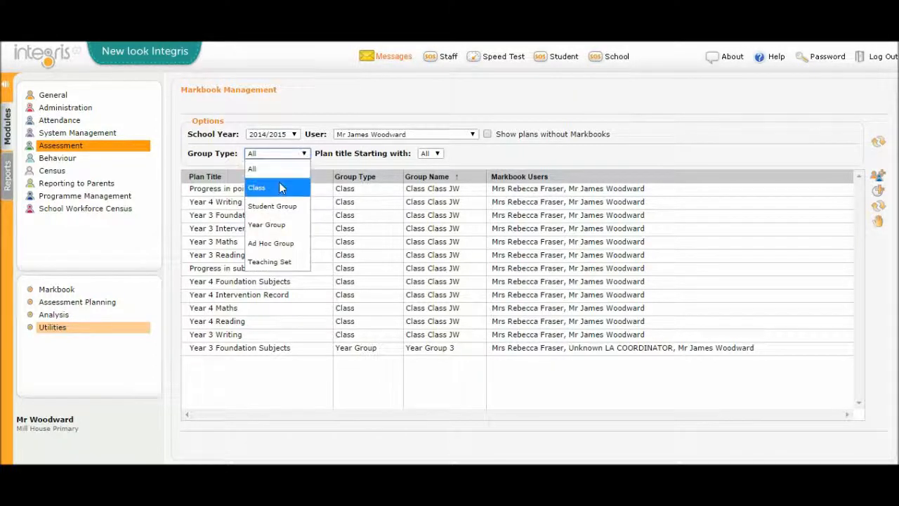
{"action": "left_click", "coordinate": [369, 134]}
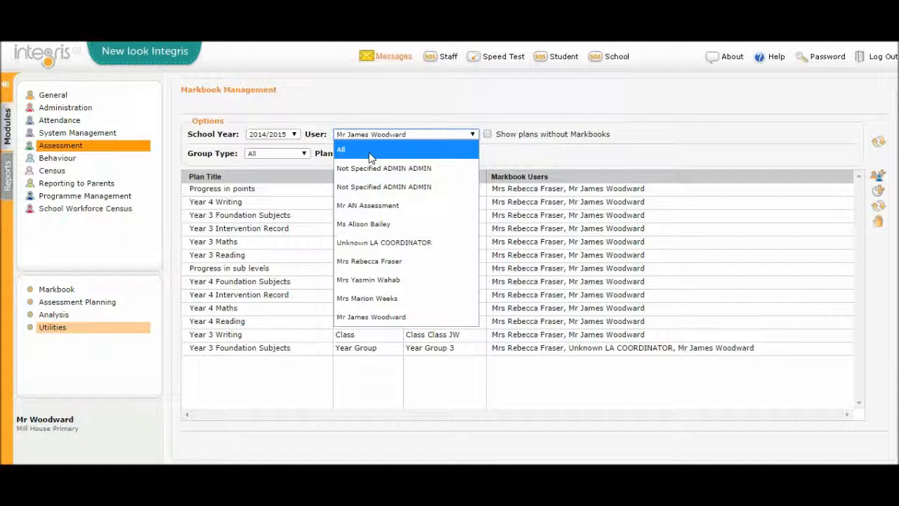
{"action": "left_click", "coordinate": [366, 151]}
{"action": "left_click", "coordinate": [304, 154]}
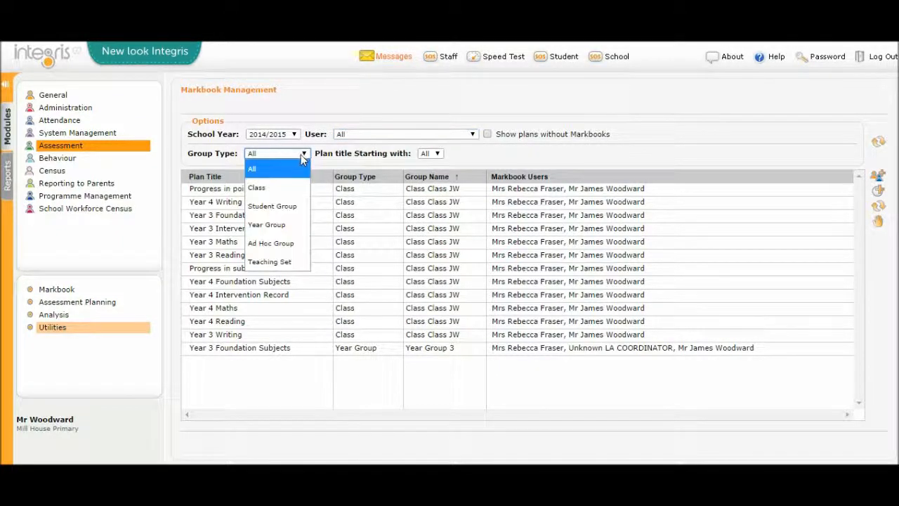
{"action": "left_click", "coordinate": [260, 187]}
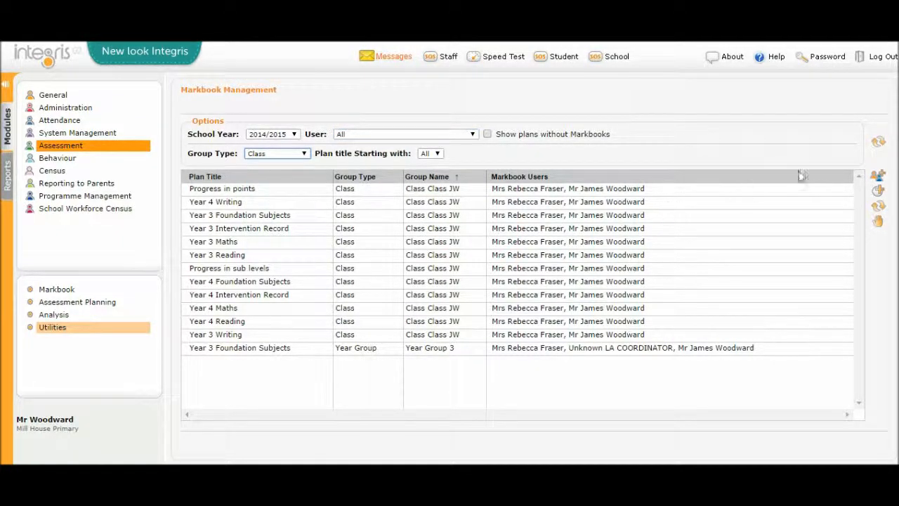
{"action": "left_click", "coordinate": [878, 145]}
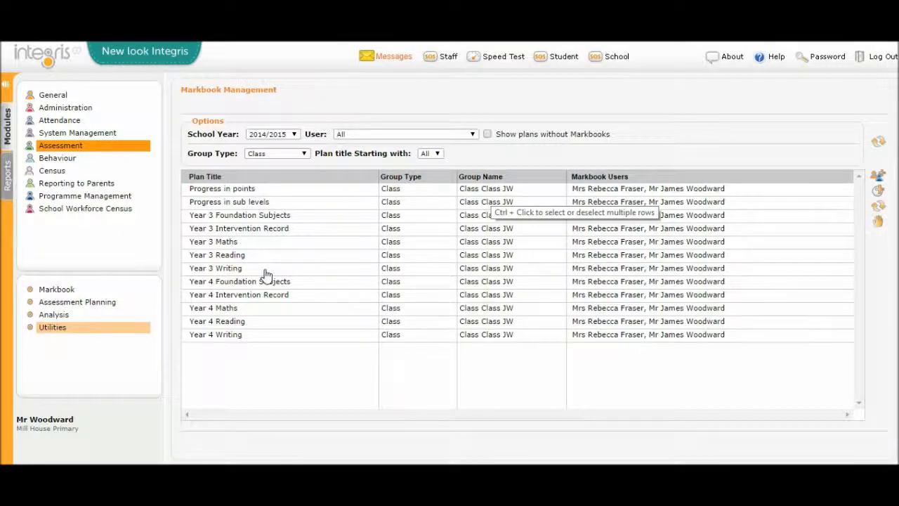
Step: Add another teacher as a Markbook User to the five Year 3 class markbooks, from Year 3 Foundation Subjects to Year 3 Writing
{"action": "left_click", "coordinate": [309, 274]}
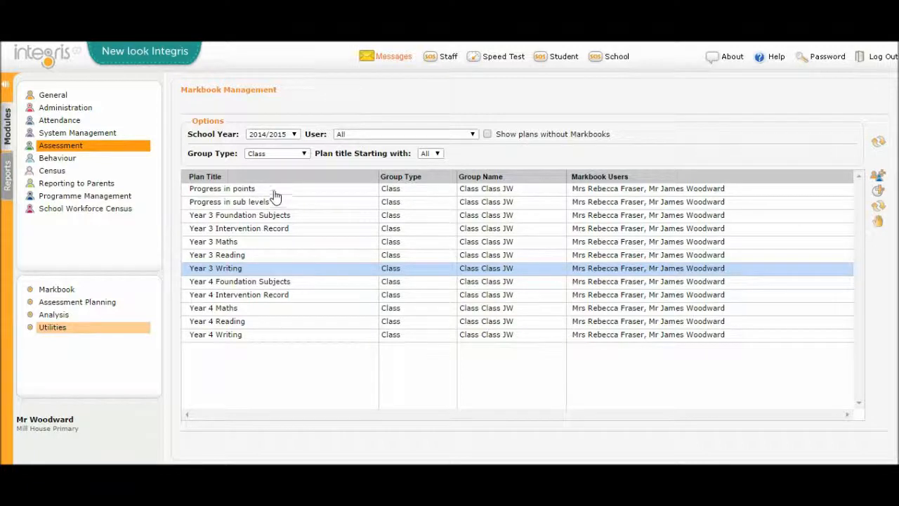
{"action": "left_click", "coordinate": [283, 218], "text": "shift"}
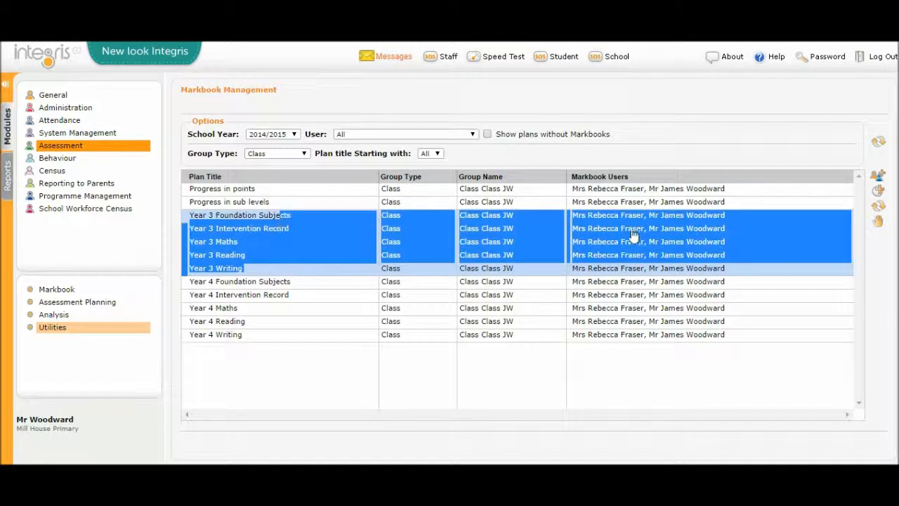
{"action": "left_click", "coordinate": [881, 176]}
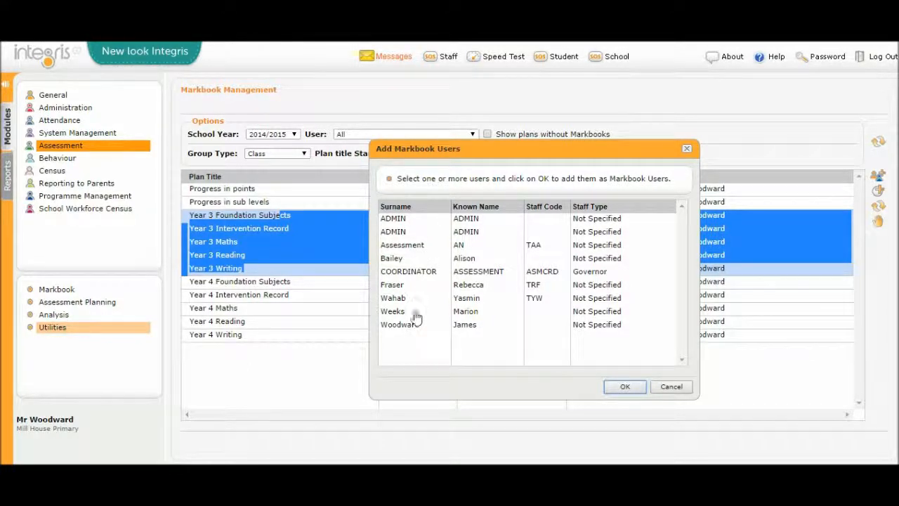
{"action": "left_click", "coordinate": [441, 300]}
{"action": "left_click", "coordinate": [459, 312]}
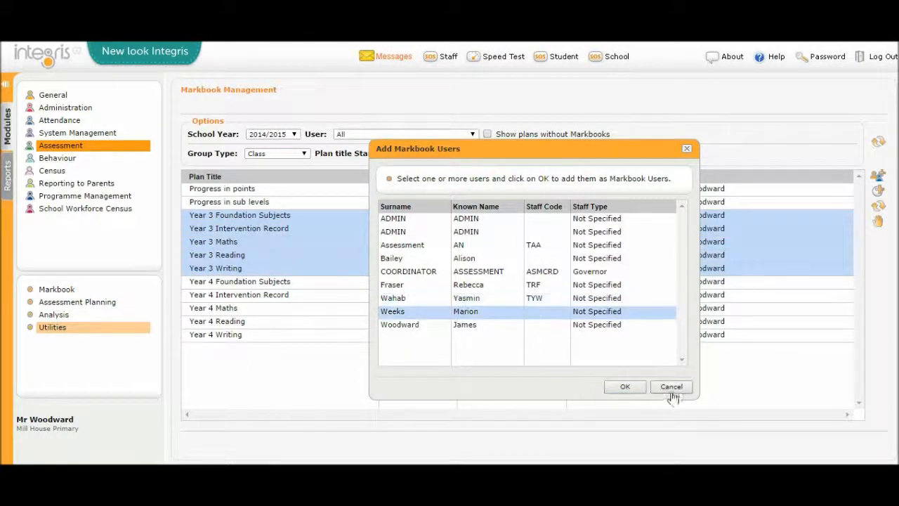
{"action": "left_click", "coordinate": [624, 386]}
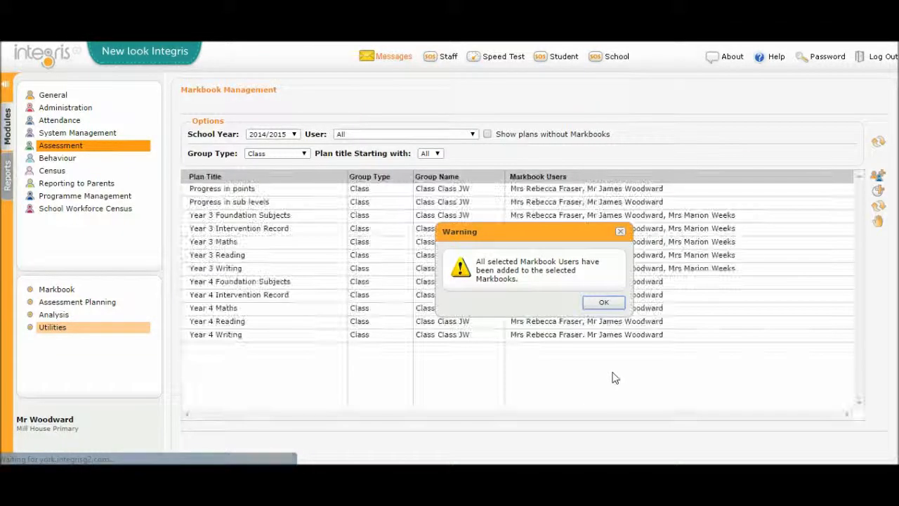
{"action": "left_click", "coordinate": [601, 305]}
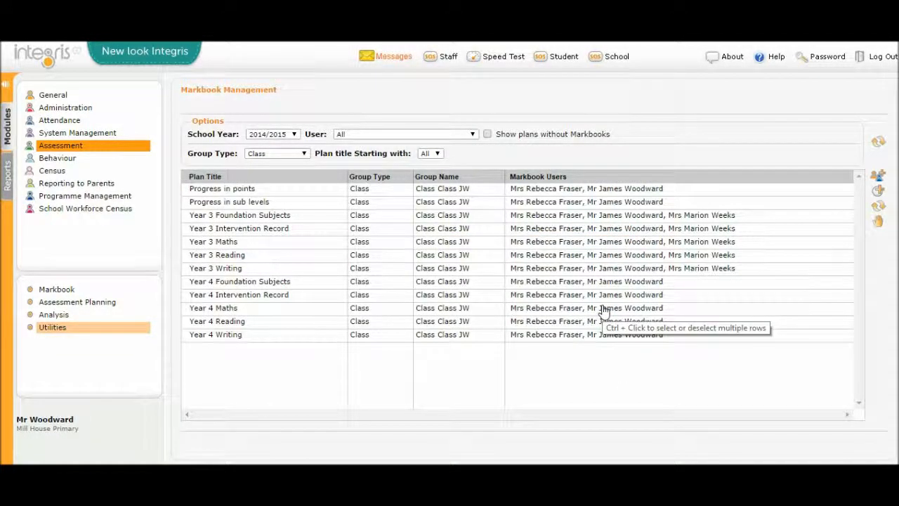
Step: Try to open the Markbook function of the Assessment module and dismiss the resulting messages
{"action": "left_click", "coordinate": [55, 290]}
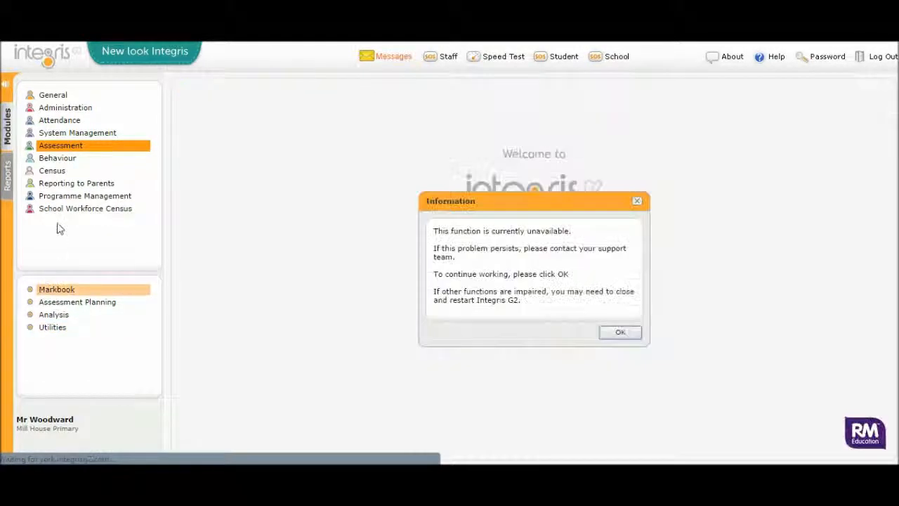
{"action": "left_click", "coordinate": [634, 339]}
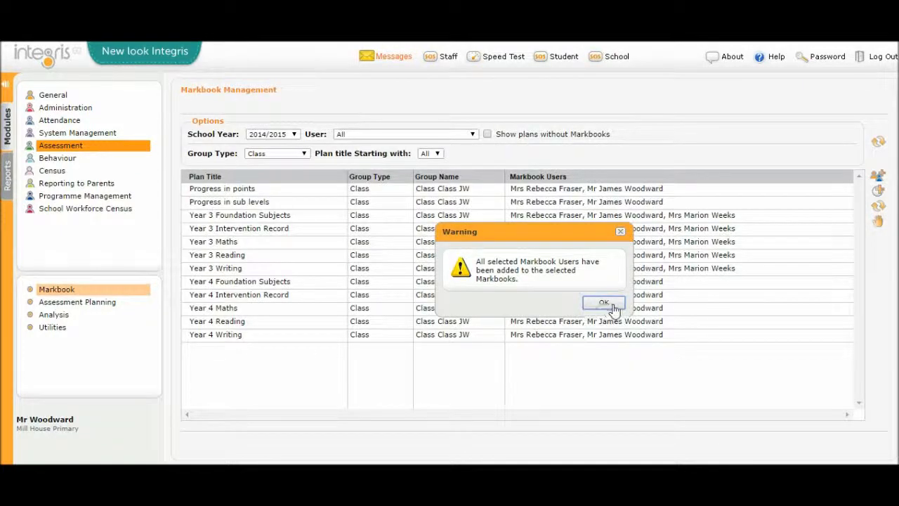
{"action": "left_click", "coordinate": [602, 303]}
{"action": "left_click", "coordinate": [59, 291]}
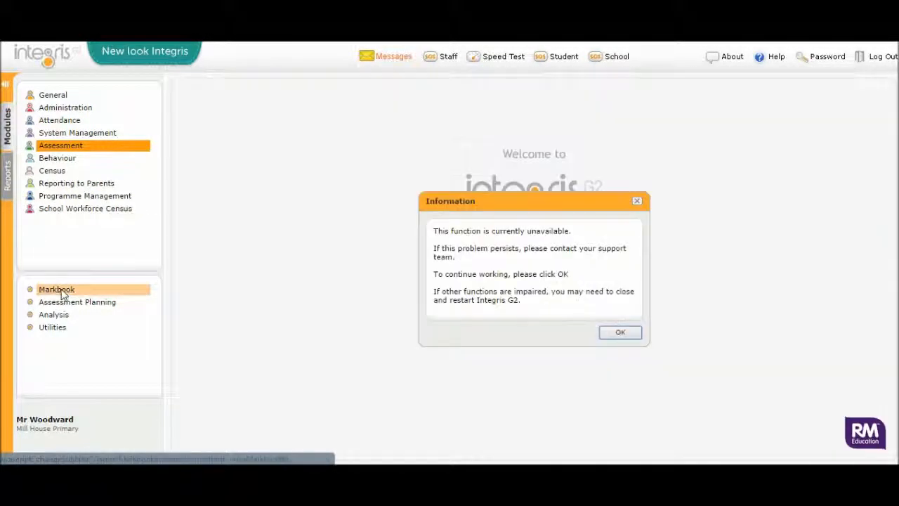
{"action": "left_click", "coordinate": [635, 338]}
{"action": "left_click", "coordinate": [603, 303]}
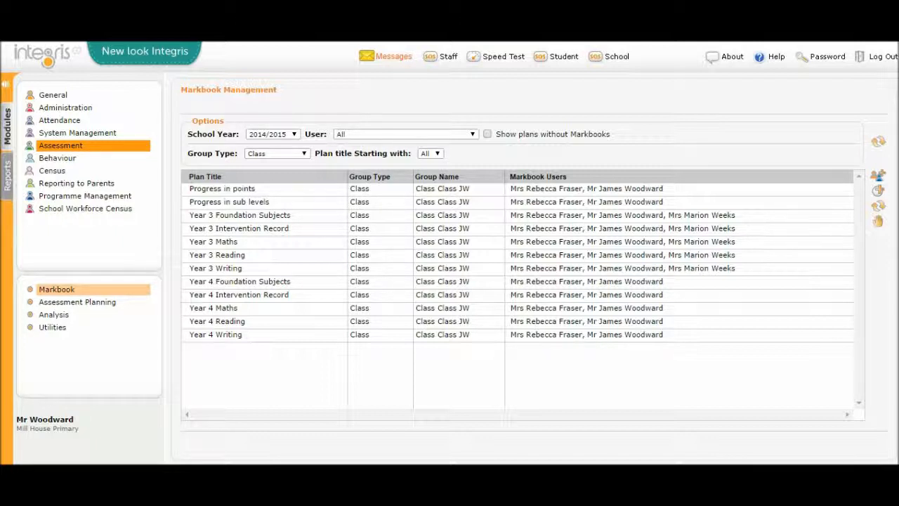
Step: Filter the markbook list to the Year Group group type
{"action": "left_click", "coordinate": [305, 154]}
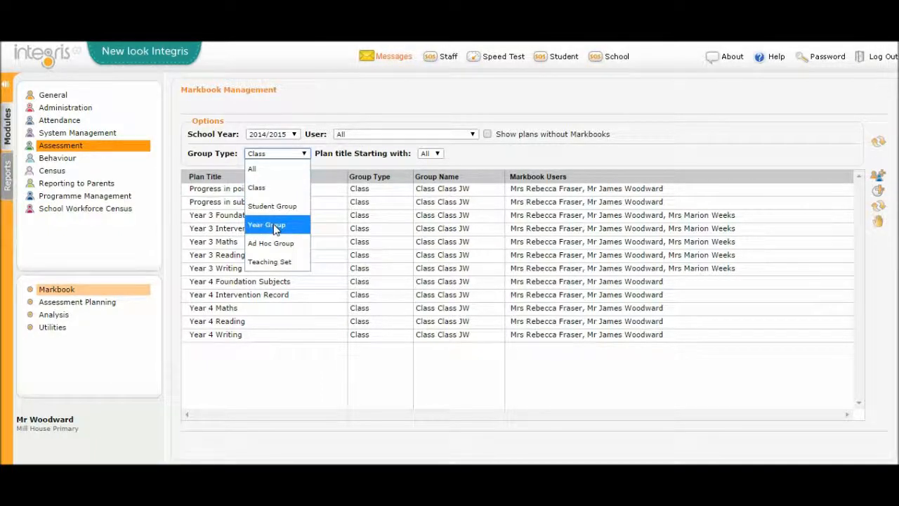
{"action": "left_click", "coordinate": [275, 227]}
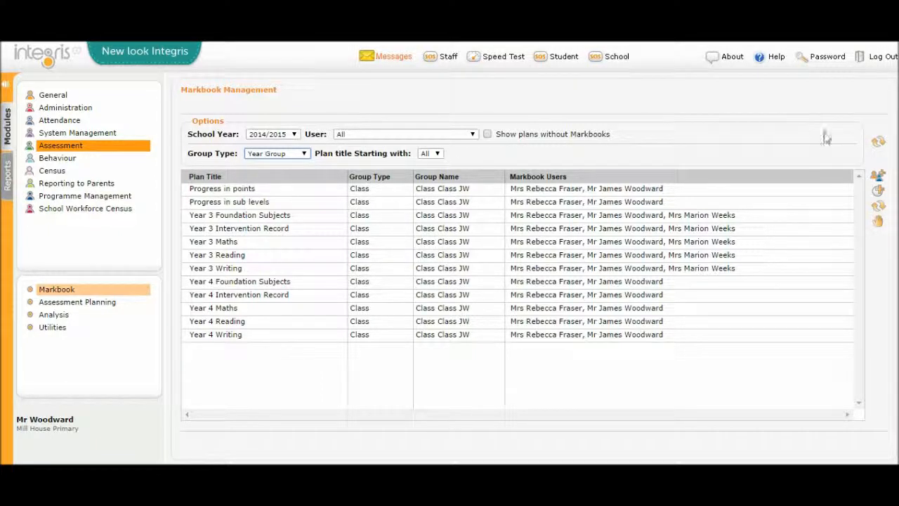
{"action": "left_click", "coordinate": [877, 148]}
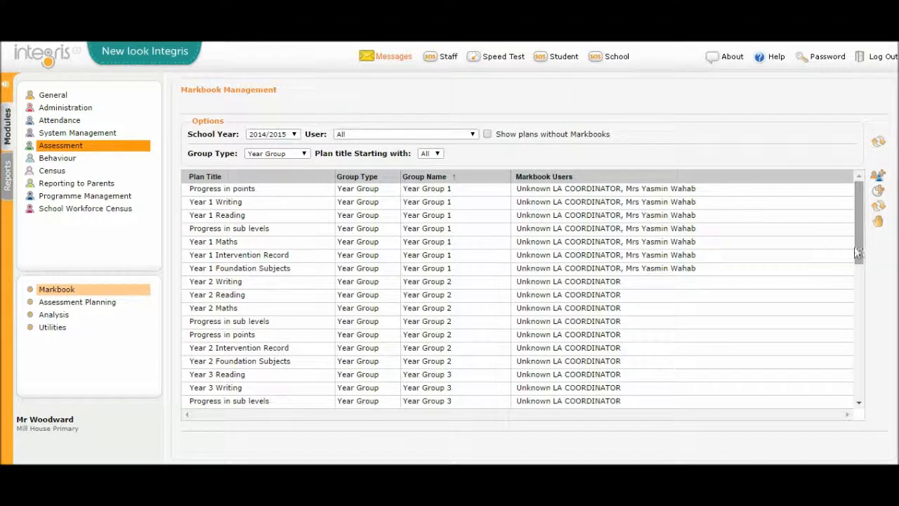
Step: Select all Year Group 3 markbooks, from Year 3 Reading to Year 3 Maths, and start enrolling groups in their plans
{"action": "left_click_drag", "start_coordinate": [858, 234], "coordinate": [857, 294]}
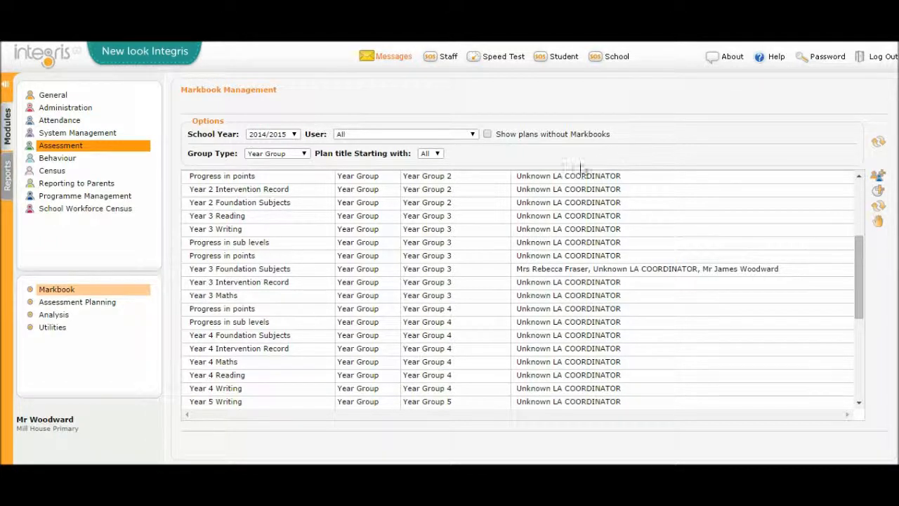
{"action": "left_click", "coordinate": [457, 223]}
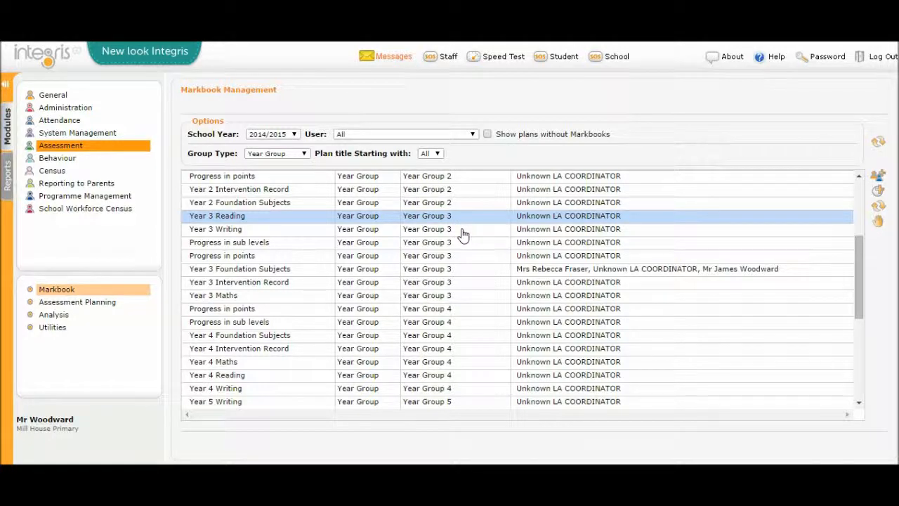
{"action": "left_click", "coordinate": [463, 232], "text": "ctrl"}
{"action": "left_click", "coordinate": [464, 243], "text": "ctrl"}
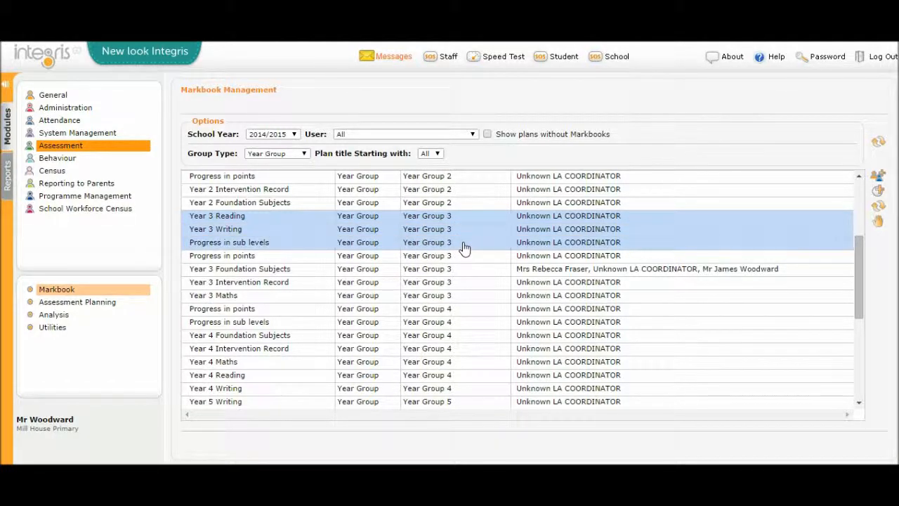
{"action": "left_click", "coordinate": [463, 257], "text": "ctrl"}
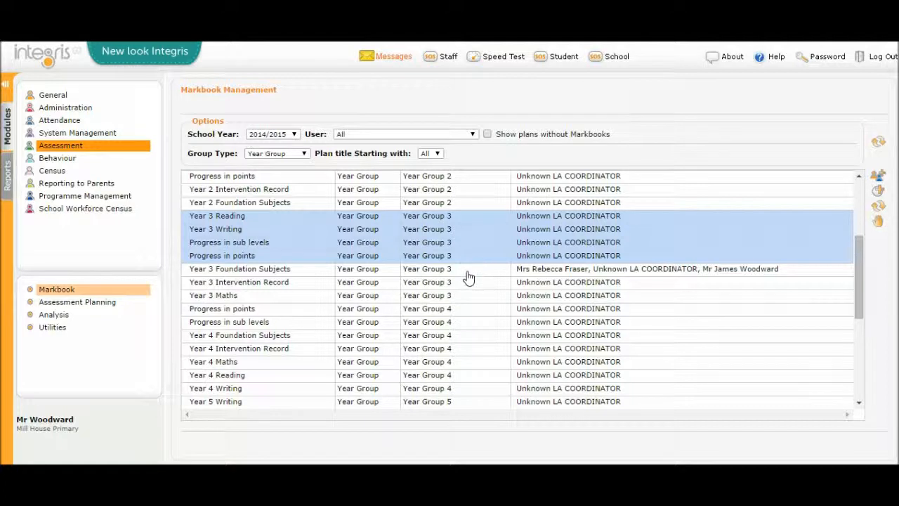
{"action": "left_click", "coordinate": [468, 273], "text": "ctrl"}
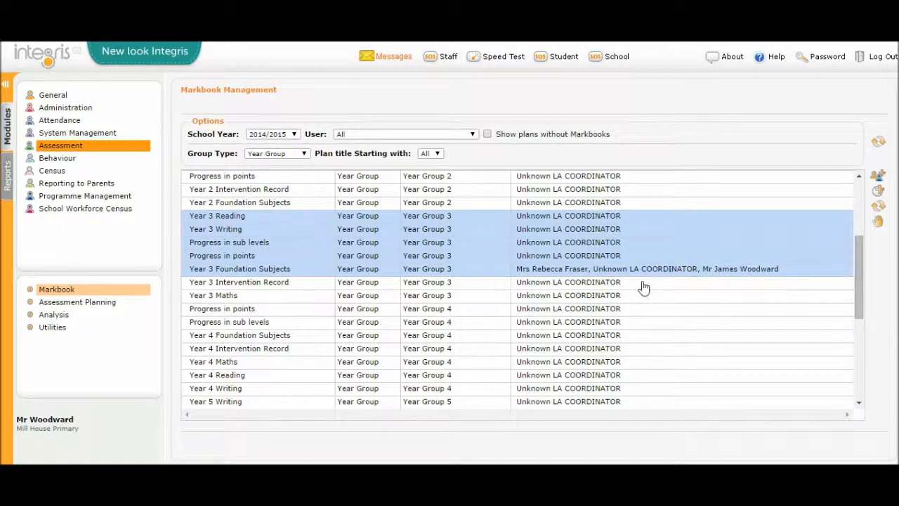
{"action": "left_click", "coordinate": [458, 287], "text": "ctrl"}
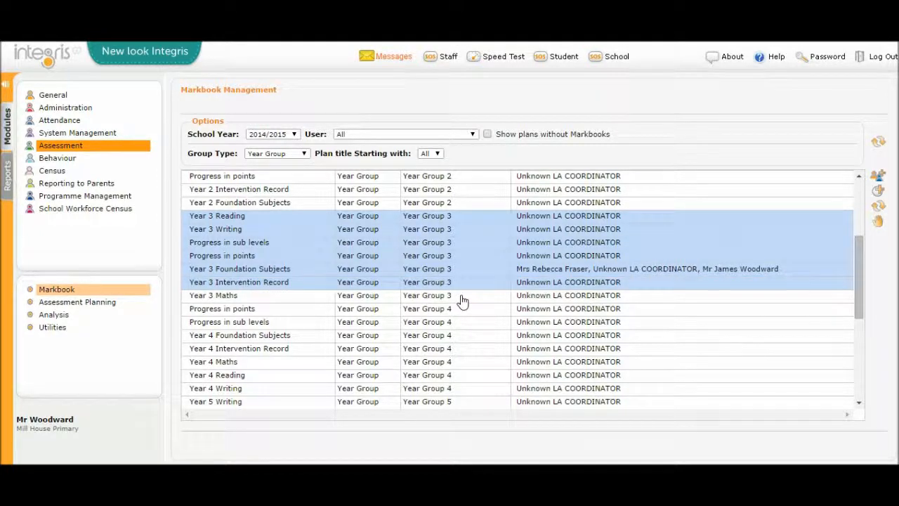
{"action": "left_click", "coordinate": [462, 298], "text": "ctrl"}
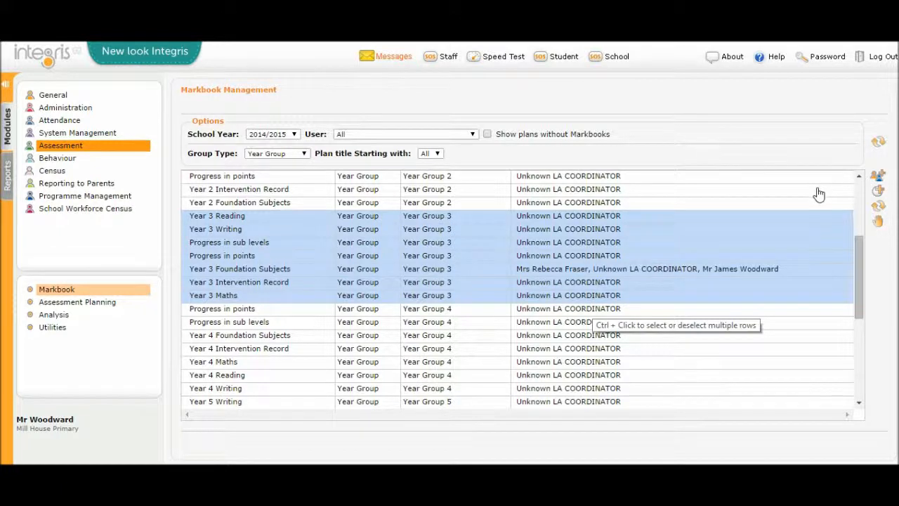
{"action": "left_click", "coordinate": [880, 194]}
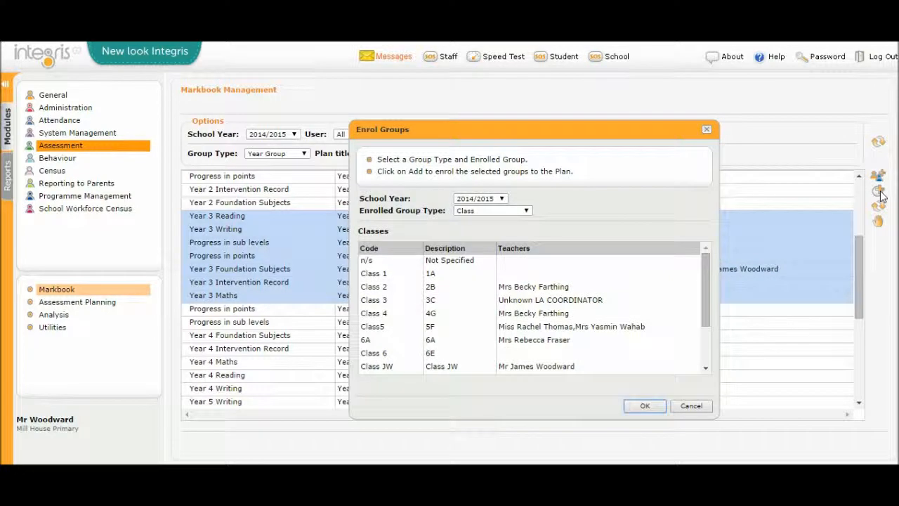
Step: Enrol the Assessment student group Class JW Yr3 for 2014/2015 in the selected plans
{"action": "left_click", "coordinate": [472, 212]}
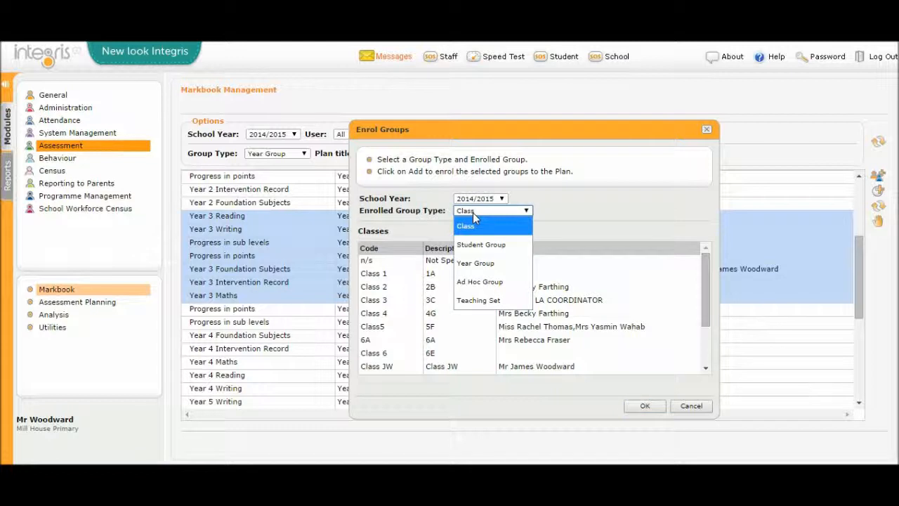
{"action": "left_click", "coordinate": [473, 212]}
{"action": "left_click", "coordinate": [476, 215]}
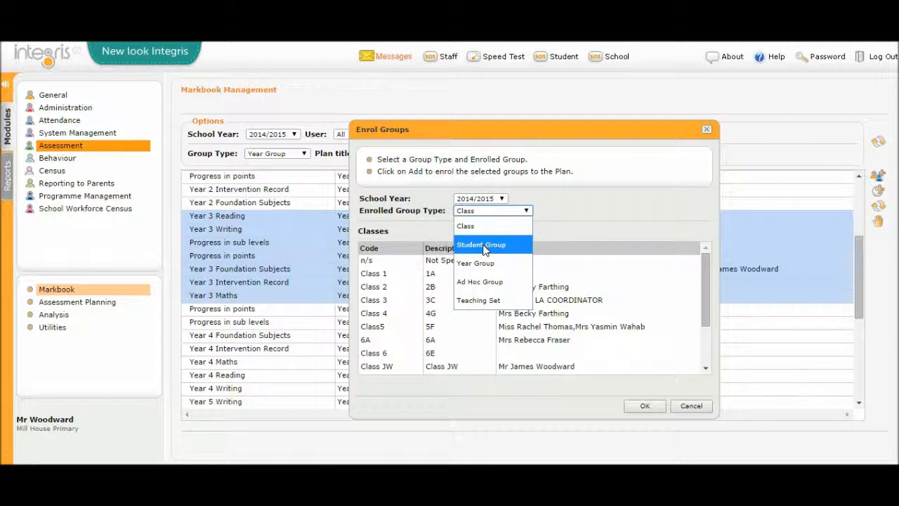
{"action": "left_click", "coordinate": [484, 245]}
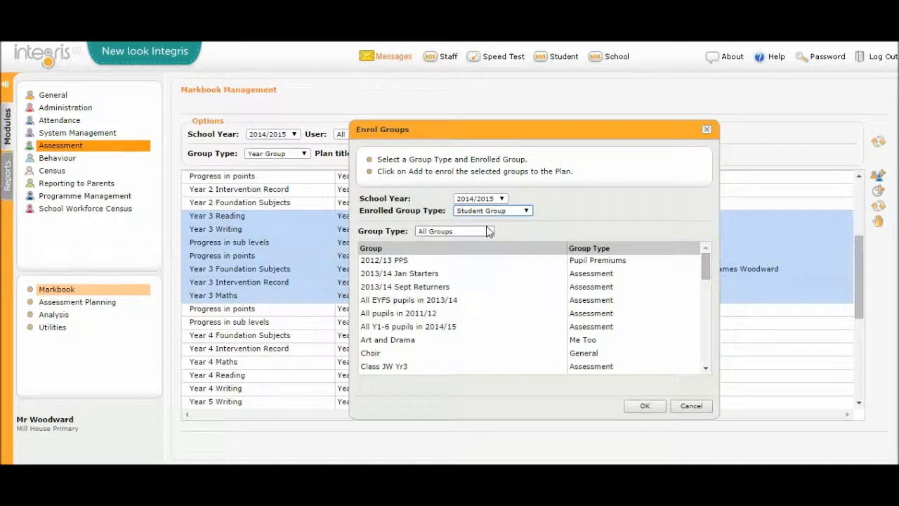
{"action": "mouse_move", "coordinate": [704, 266]}
{"action": "left_mouse_down"}
{"action": "mouse_move", "coordinate": [698, 371]}
{"action": "mouse_move", "coordinate": [706, 317]}
{"action": "mouse_move", "coordinate": [697, 251]}
{"action": "left_mouse_up"}
{"action": "left_click", "coordinate": [433, 232]}
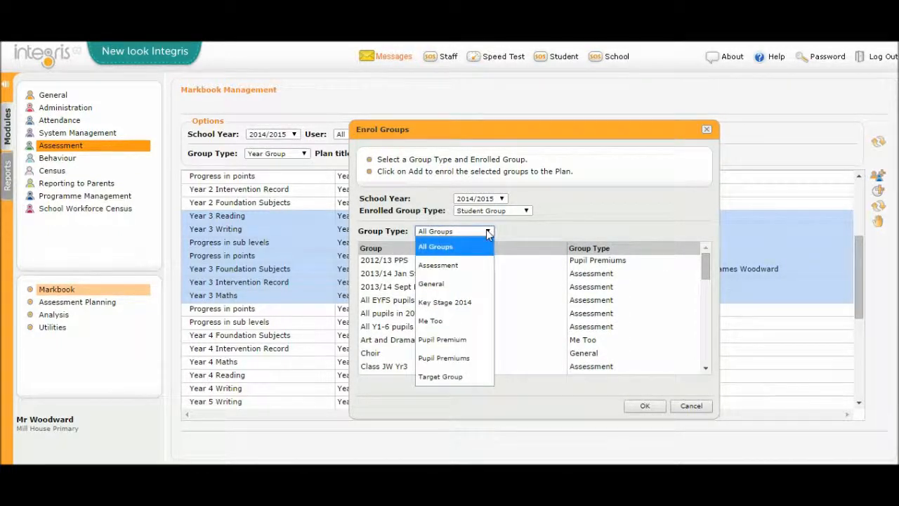
{"action": "left_click", "coordinate": [450, 271]}
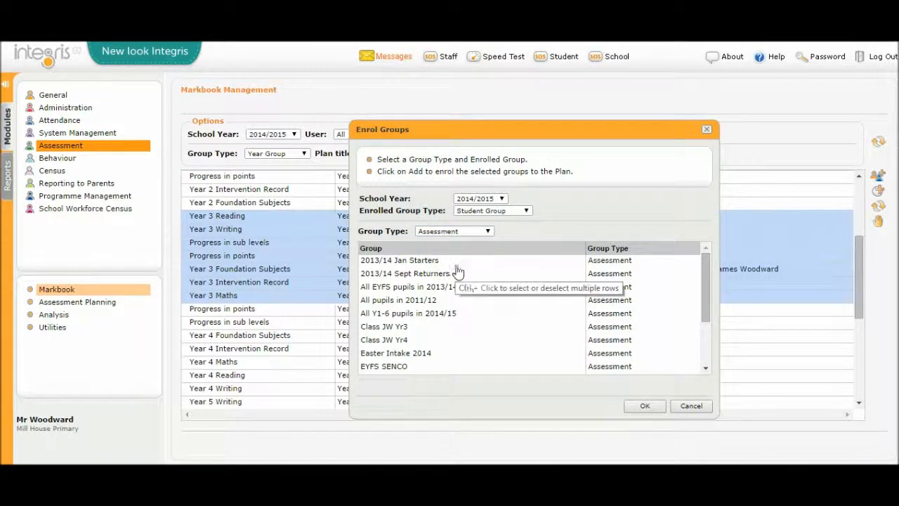
{"action": "left_click", "coordinate": [392, 329]}
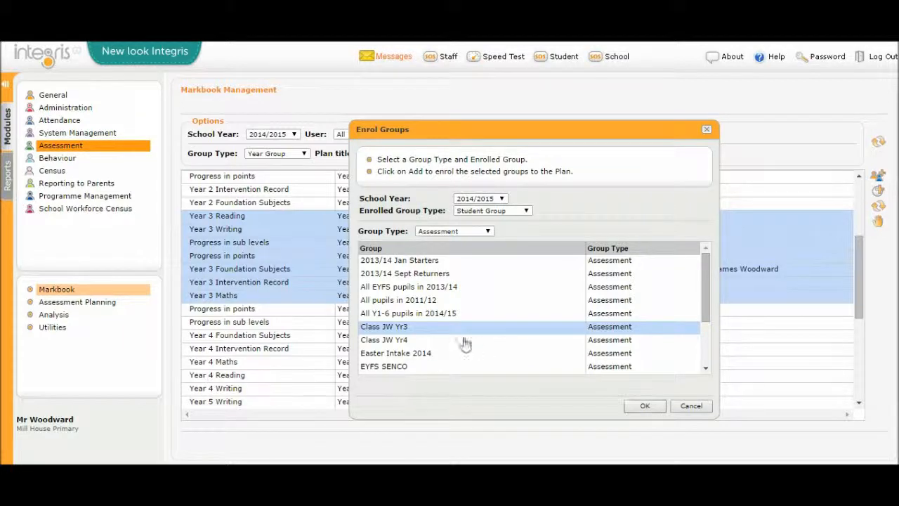
{"action": "left_click", "coordinate": [636, 408]}
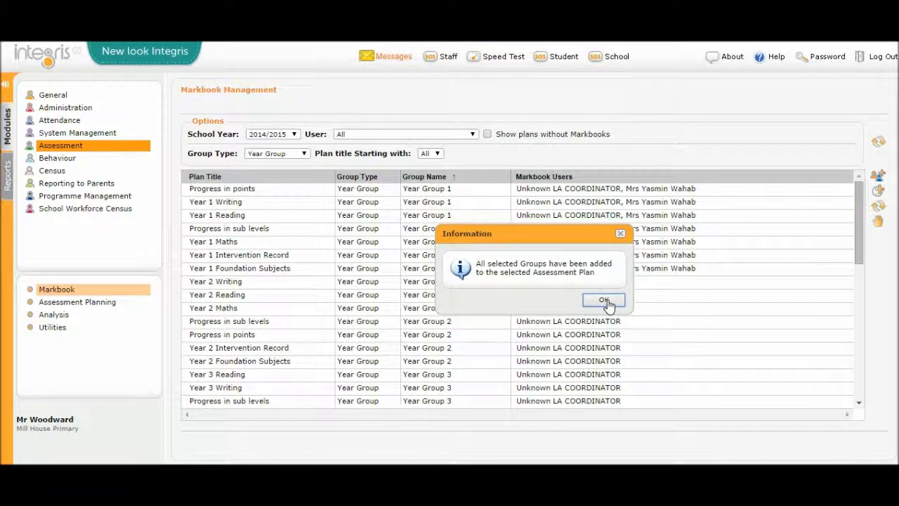
{"action": "left_click", "coordinate": [597, 300]}
{"action": "mouse_move", "coordinate": [859, 194]}
{"action": "left_mouse_down"}
{"action": "mouse_move", "coordinate": [860, 333]}
{"action": "mouse_move", "coordinate": [868, 184]}
{"action": "left_mouse_up"}
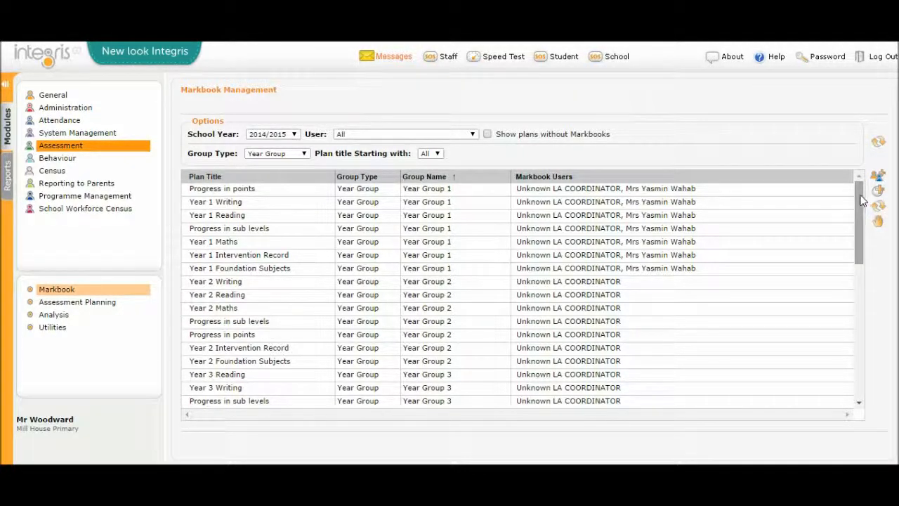
{"action": "left_click_drag", "start_coordinate": [861, 204], "coordinate": [871, 278]}
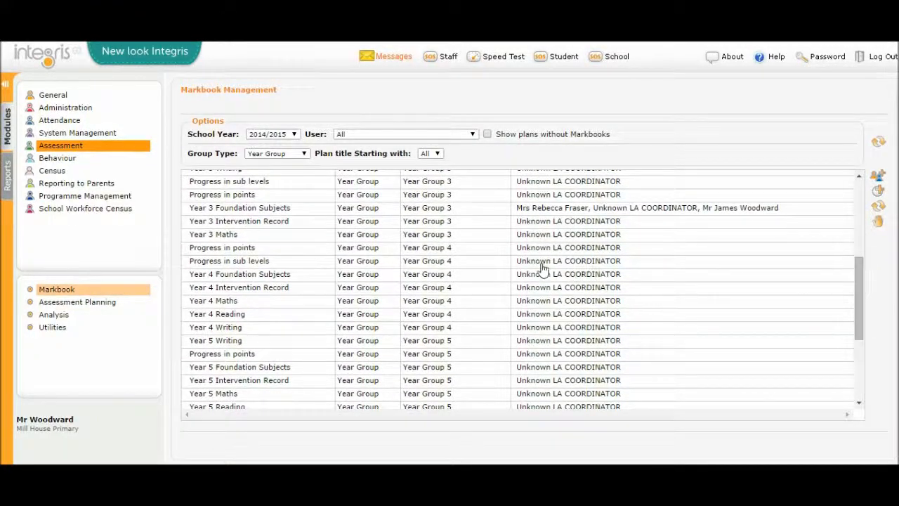
Step: Enrol the Assessment student group Class JW Yr4 for 2014/2015 in all Year Group 4 plans, from Progress in points to Year 4 Writing
{"action": "left_click", "coordinate": [463, 251]}
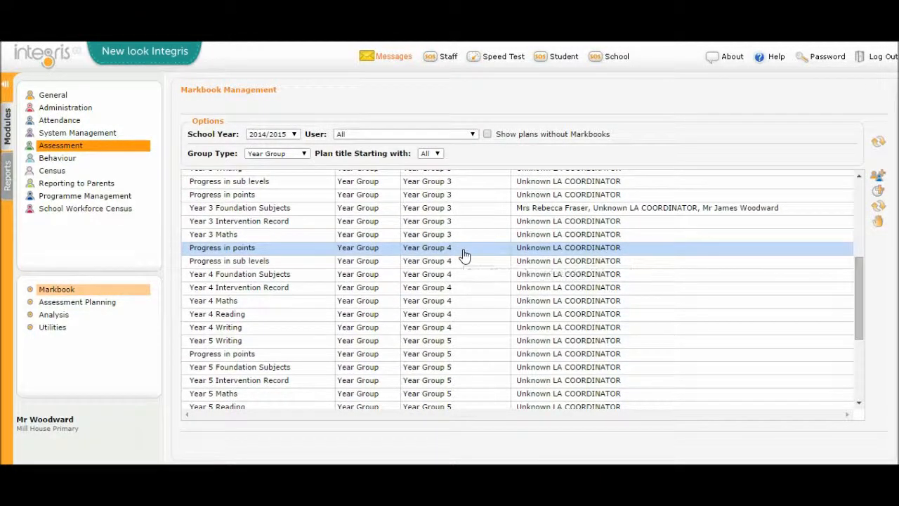
{"action": "left_click", "coordinate": [454, 330], "text": "shift"}
{"action": "left_click", "coordinate": [878, 193]}
{"action": "left_click", "coordinate": [504, 211]}
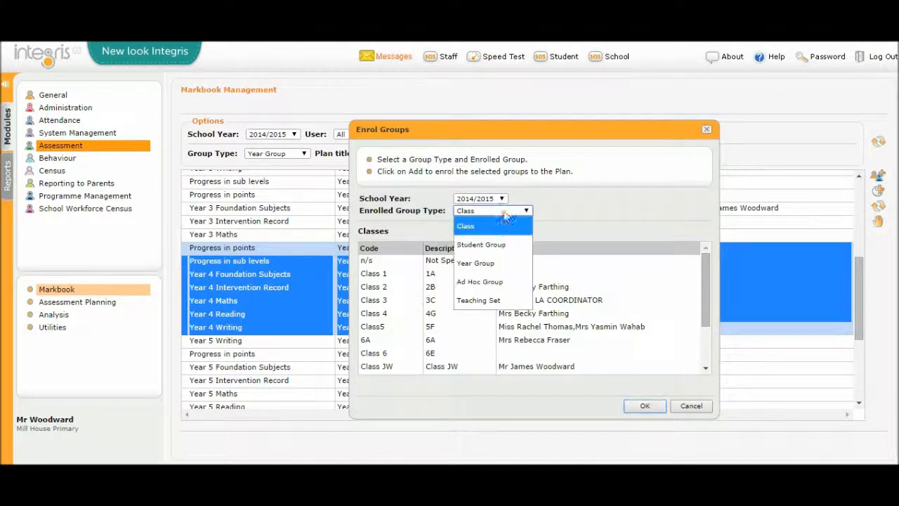
{"action": "left_click", "coordinate": [481, 245]}
{"action": "left_click", "coordinate": [482, 231]}
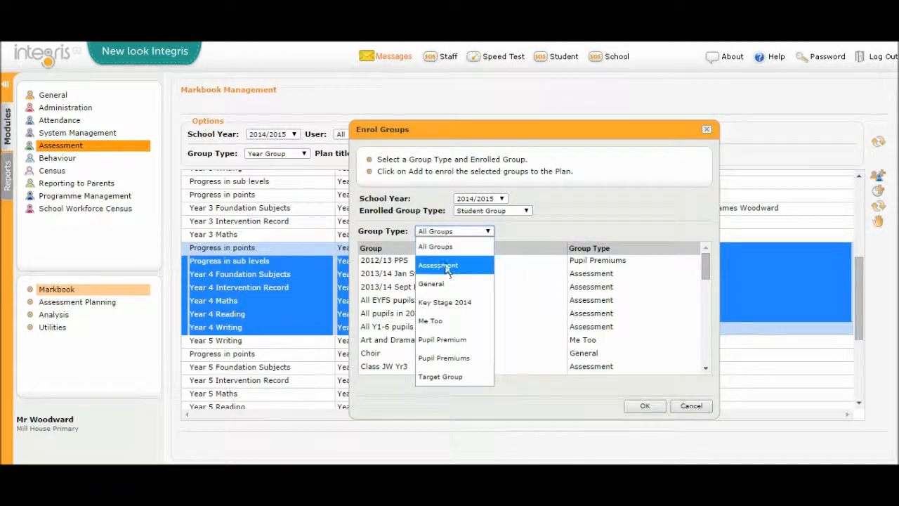
{"action": "left_click", "coordinate": [447, 271]}
{"action": "left_click", "coordinate": [389, 343]}
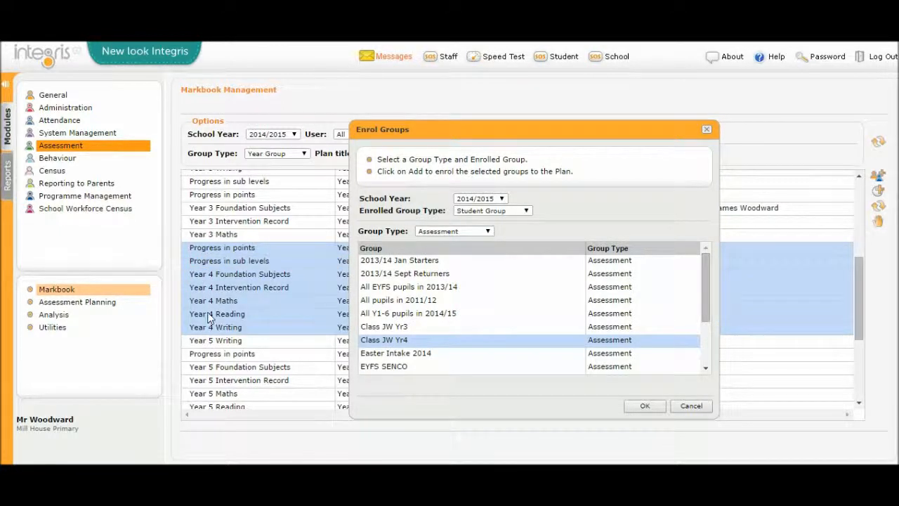
{"action": "left_click", "coordinate": [643, 407]}
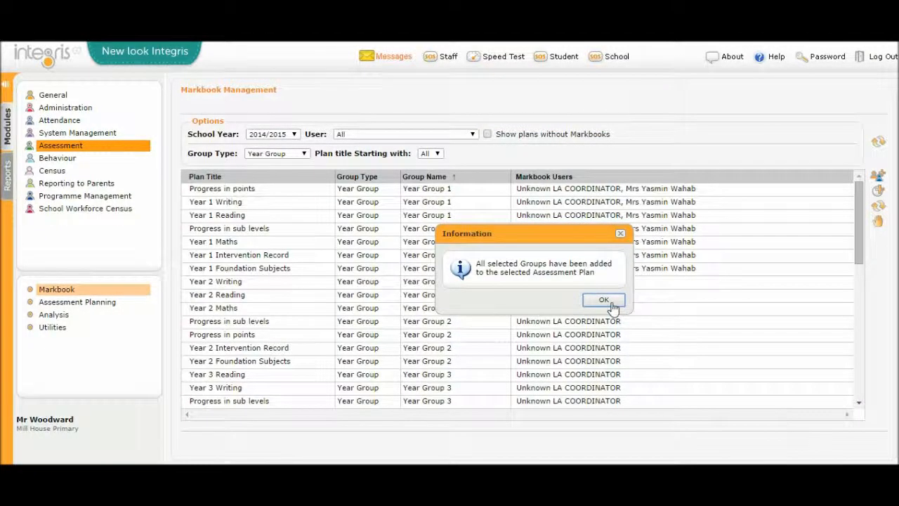
{"action": "left_click", "coordinate": [604, 300]}
Step: Filter the 2014/2015 markbook list to the Student Group group type and refresh the list
{"action": "left_click", "coordinate": [861, 354]}
{"action": "left_click", "coordinate": [865, 360]}
{"action": "left_click_drag", "start_coordinate": [863, 370], "coordinate": [853, 246]}
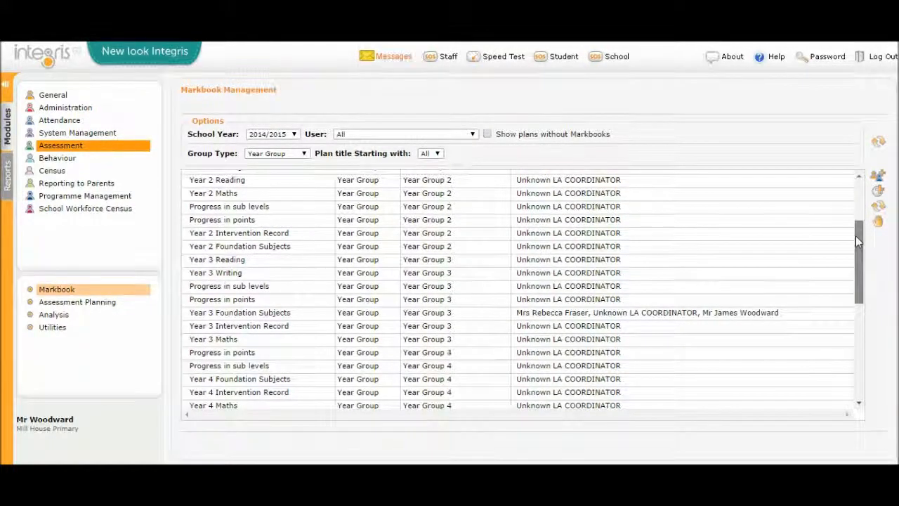
{"action": "left_click_drag", "start_coordinate": [856, 241], "coordinate": [855, 197]}
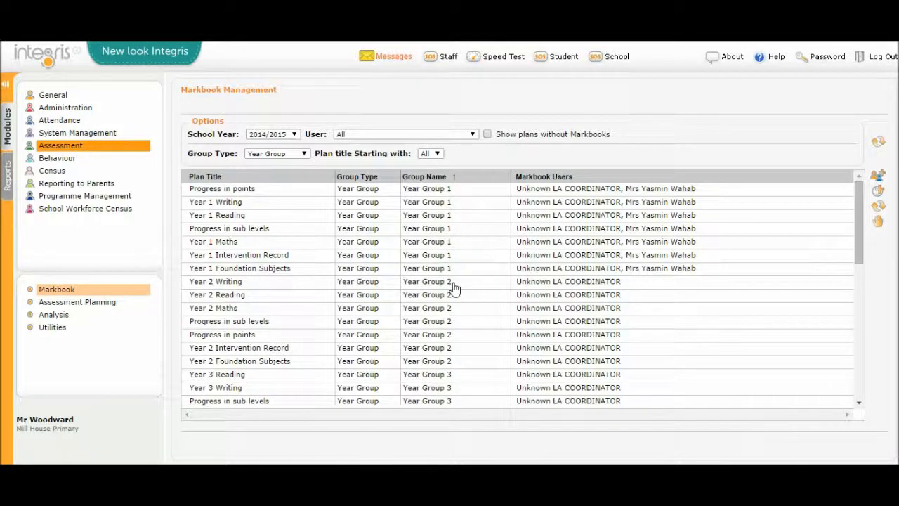
{"action": "left_click", "coordinate": [292, 156]}
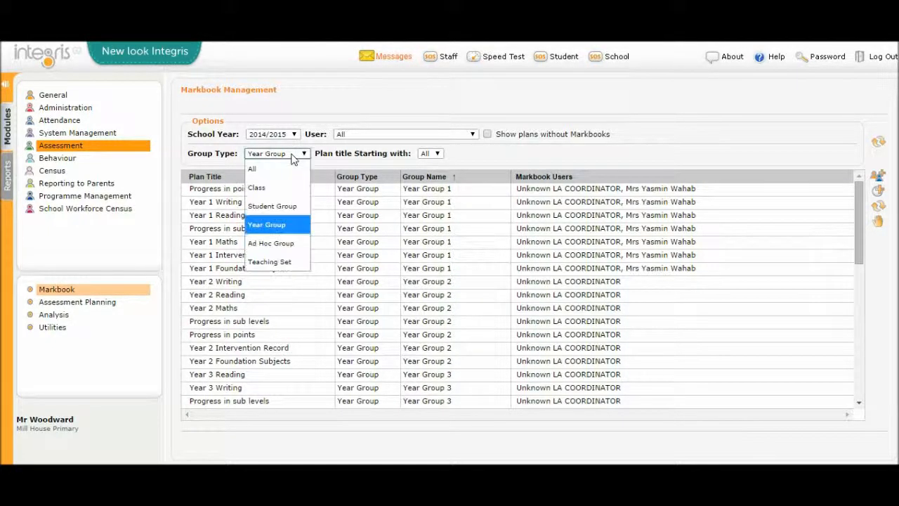
{"action": "left_click", "coordinate": [286, 206]}
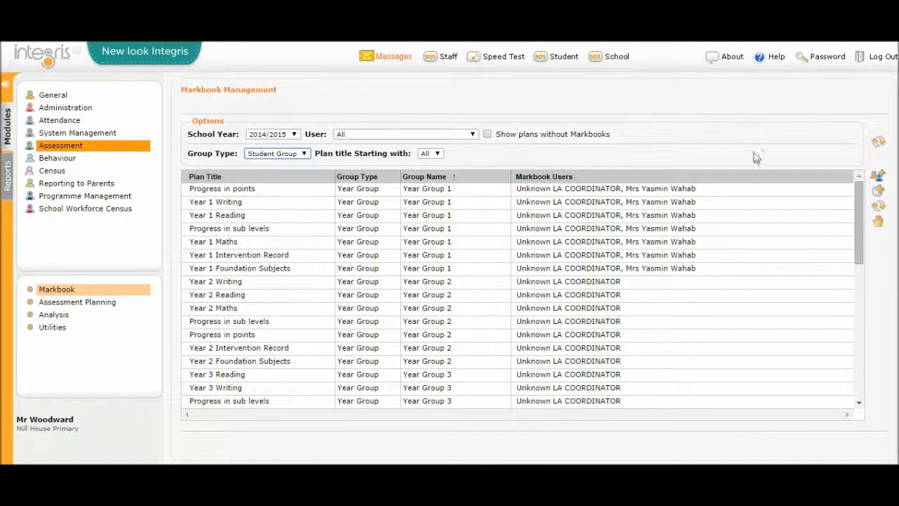
{"action": "left_click", "coordinate": [880, 144]}
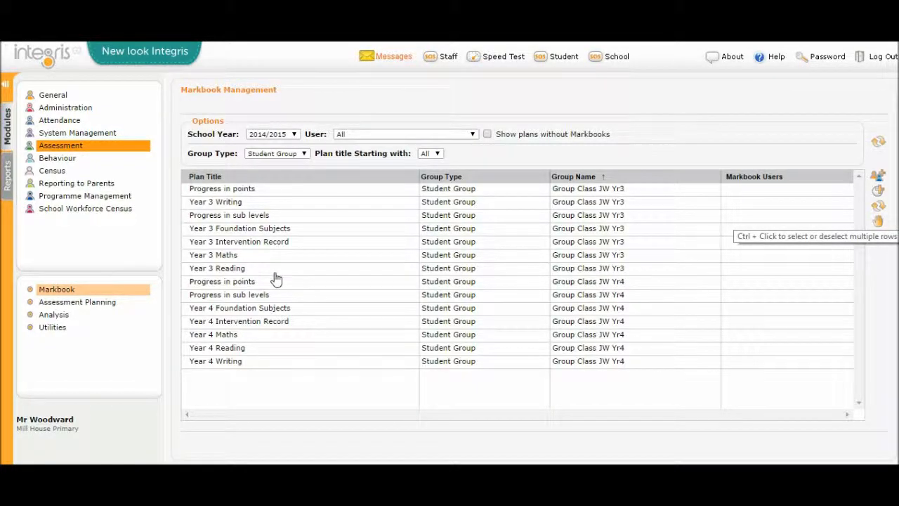
{"action": "left_click", "coordinate": [316, 269]}
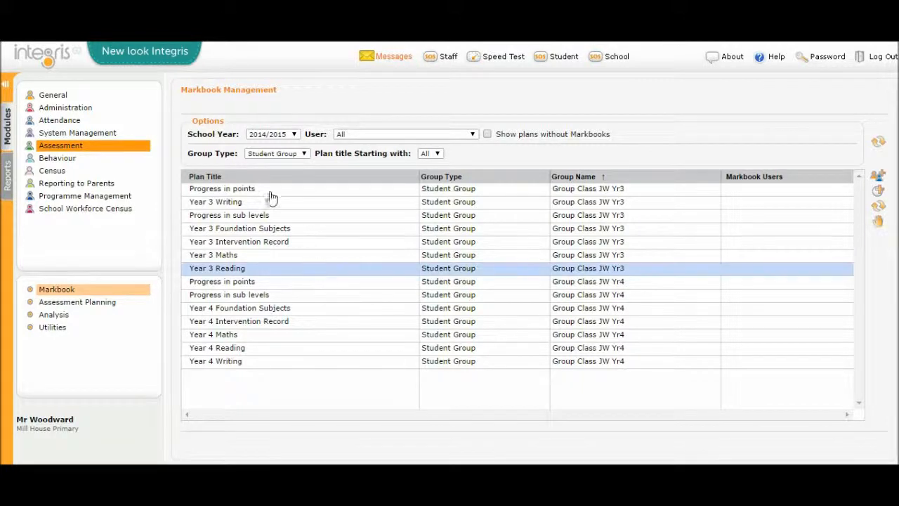
{"action": "left_click", "coordinate": [272, 195], "text": "shift"}
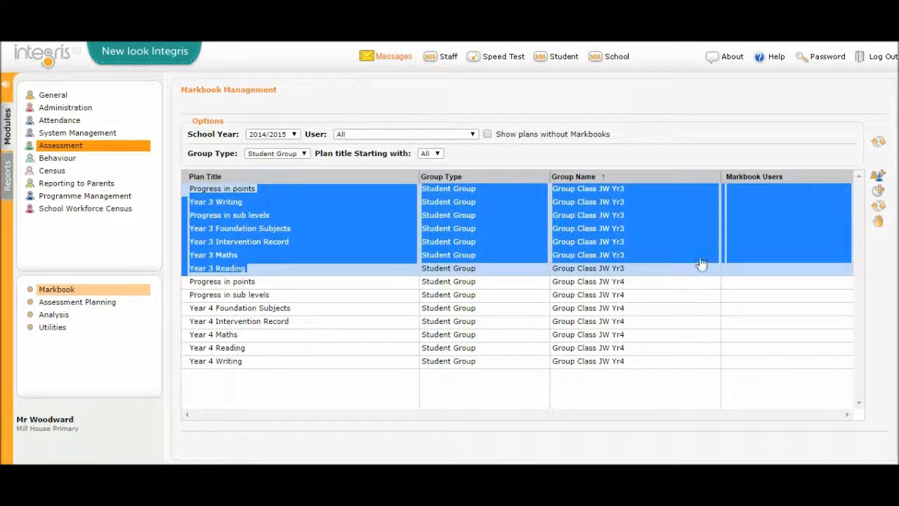
{"action": "left_click", "coordinate": [631, 193]}
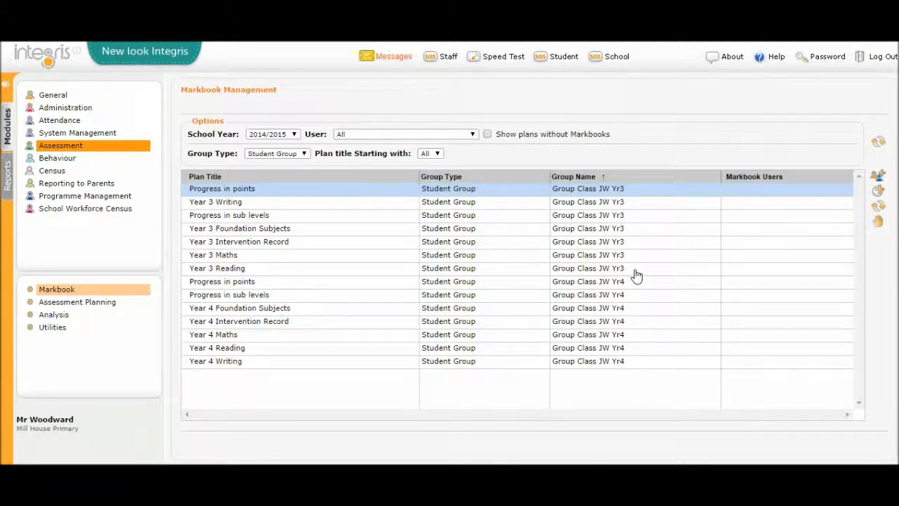
{"action": "left_click", "coordinate": [285, 283]}
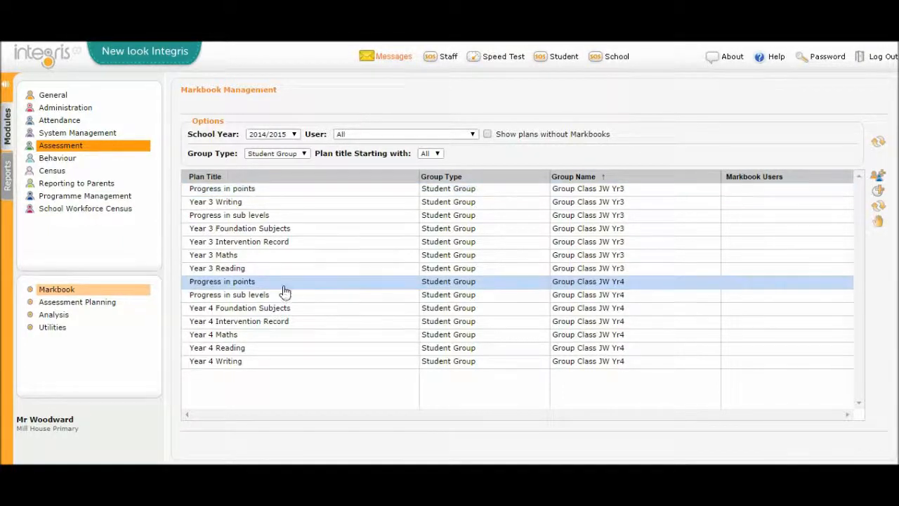
{"action": "left_click", "coordinate": [314, 365], "text": "shift"}
{"action": "left_click", "coordinate": [656, 347]}
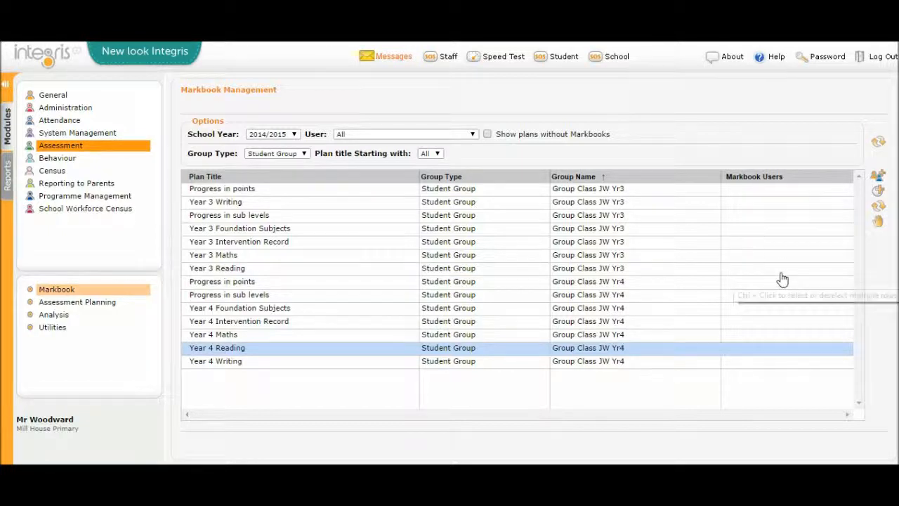
Step: Add the Class JW teacher as Markbook User to all Group Class JW Yr3 and Group Class JW Yr4 markbooks
{"action": "left_click", "coordinate": [661, 362]}
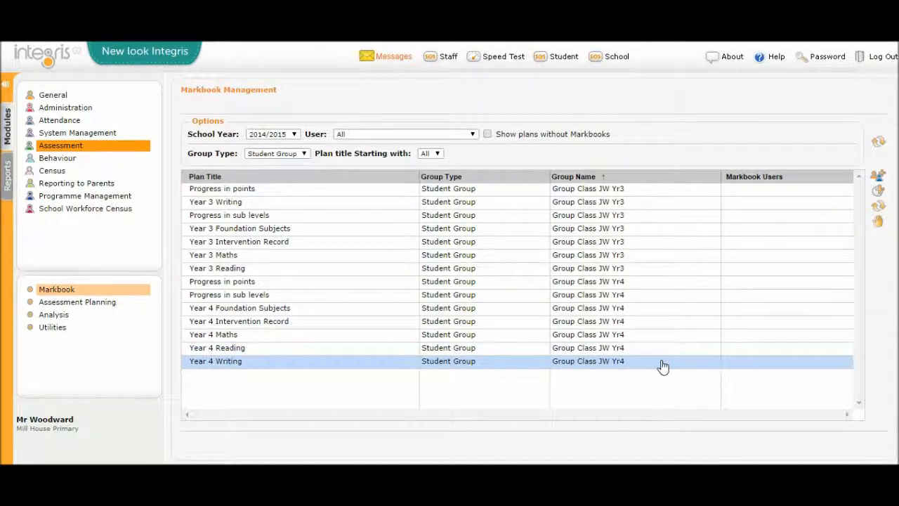
{"action": "left_click", "coordinate": [659, 191], "text": "shift"}
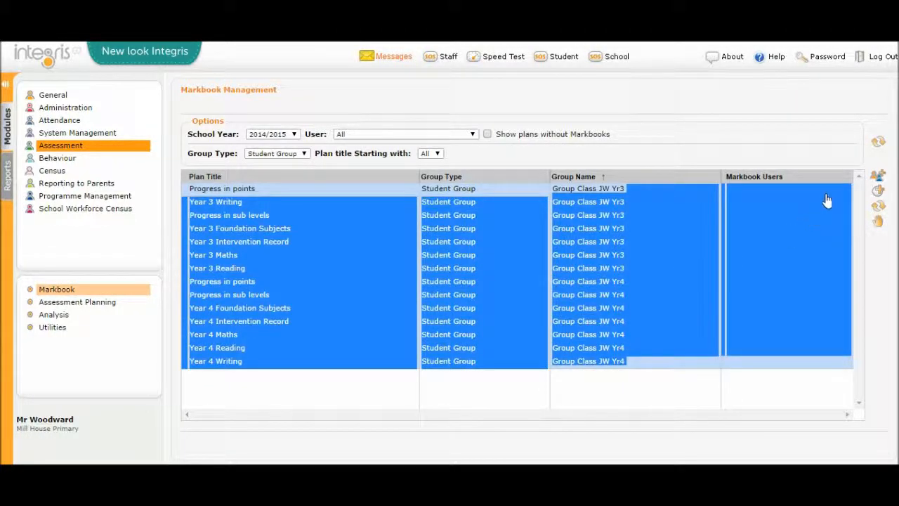
{"action": "left_click", "coordinate": [876, 181]}
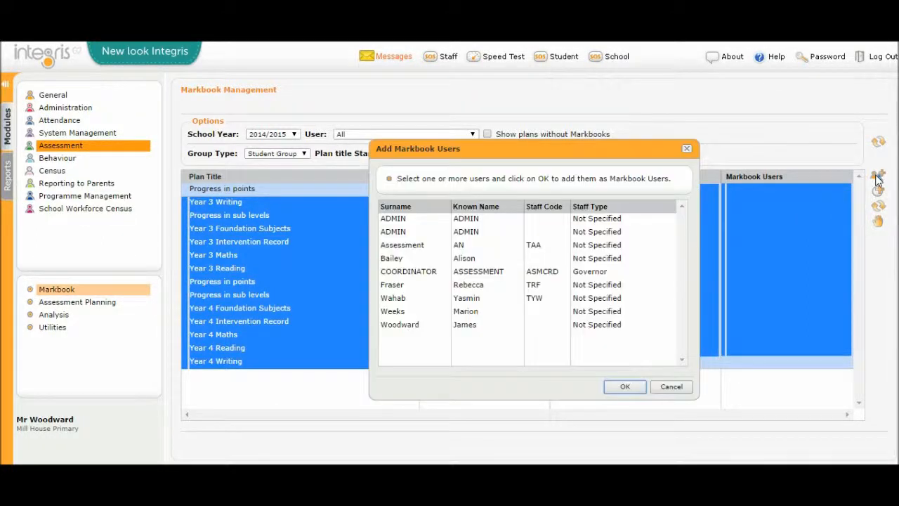
{"action": "left_click", "coordinate": [423, 326]}
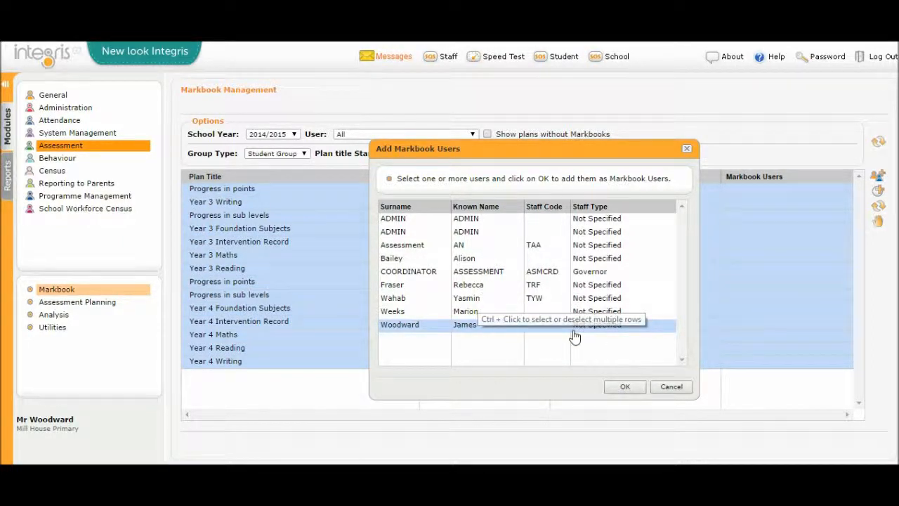
{"action": "left_click", "coordinate": [625, 390]}
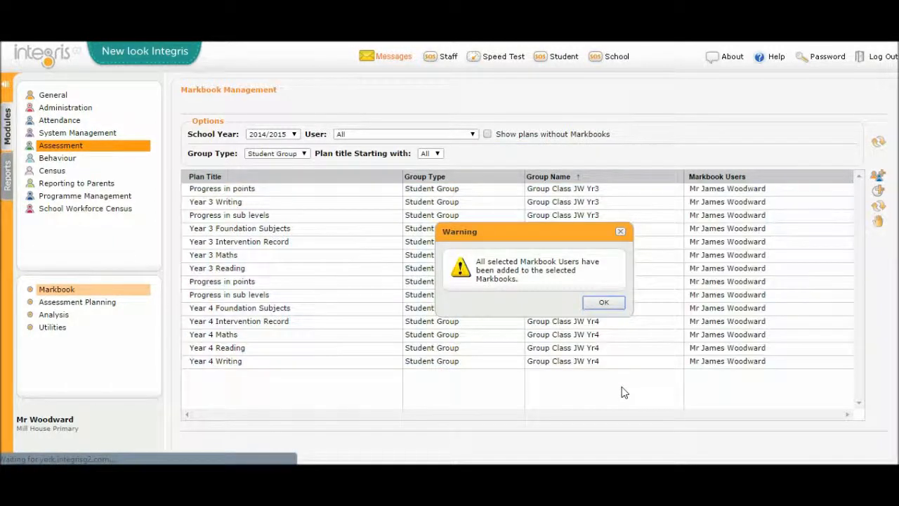
{"action": "left_click", "coordinate": [603, 305]}
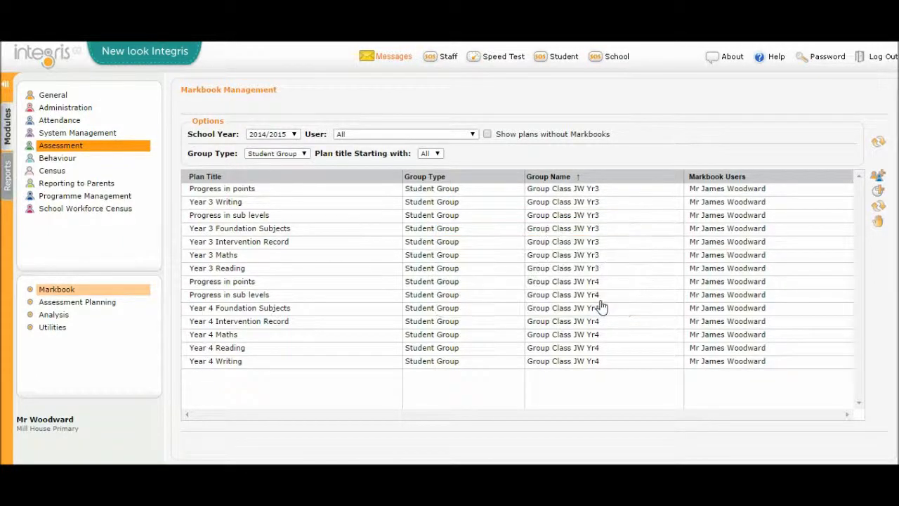
Step: Open the Markbook Browser for 2014/2015 and look through the markbooks in the My Markbooks folder
{"action": "left_click", "coordinate": [67, 292]}
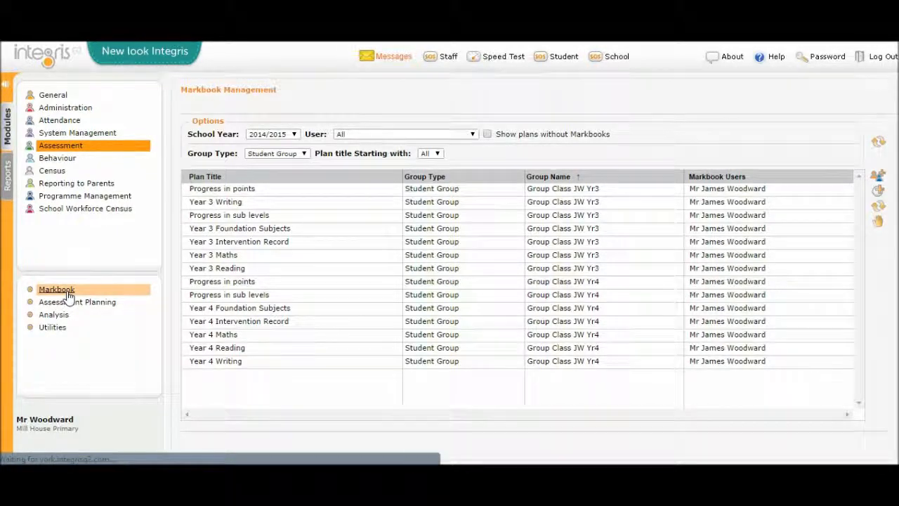
{"action": "left_click", "coordinate": [620, 333]}
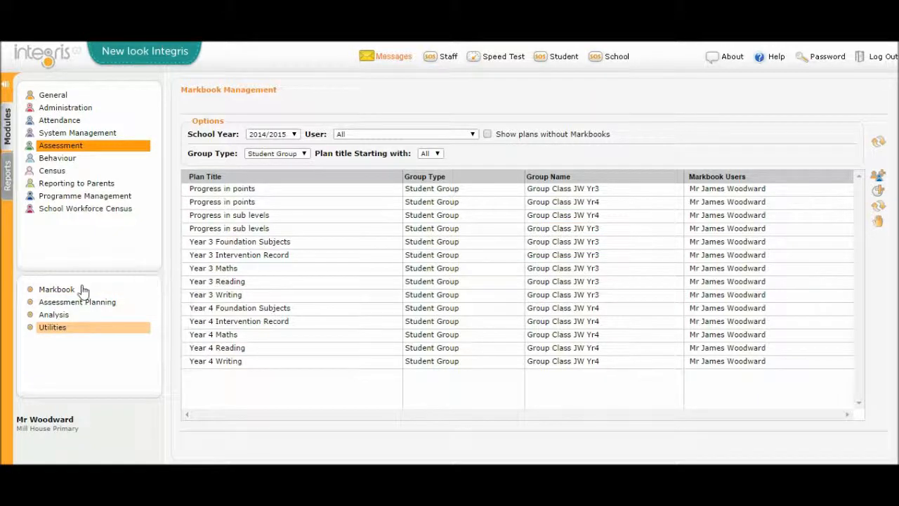
{"action": "left_click", "coordinate": [68, 292]}
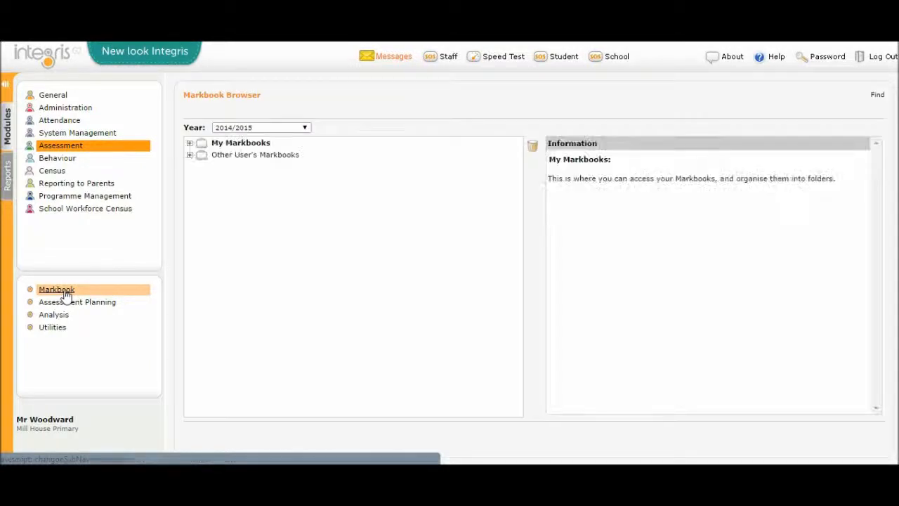
{"action": "left_click", "coordinate": [190, 144]}
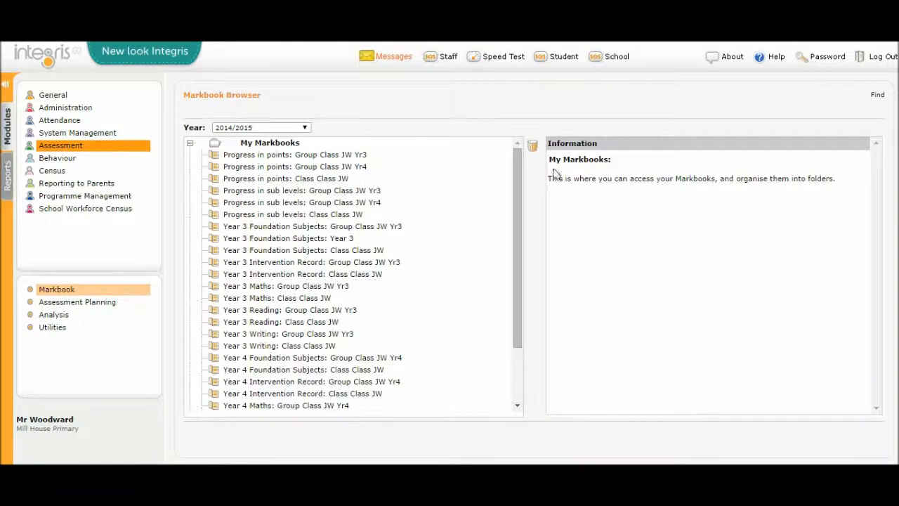
{"action": "left_click_drag", "start_coordinate": [518, 164], "coordinate": [519, 173]}
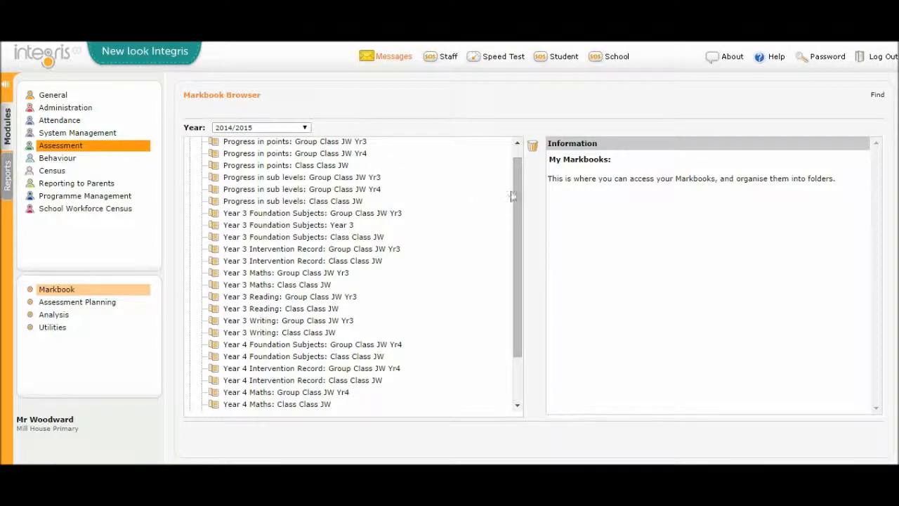
{"action": "left_click_drag", "start_coordinate": [517, 191], "coordinate": [520, 275]}
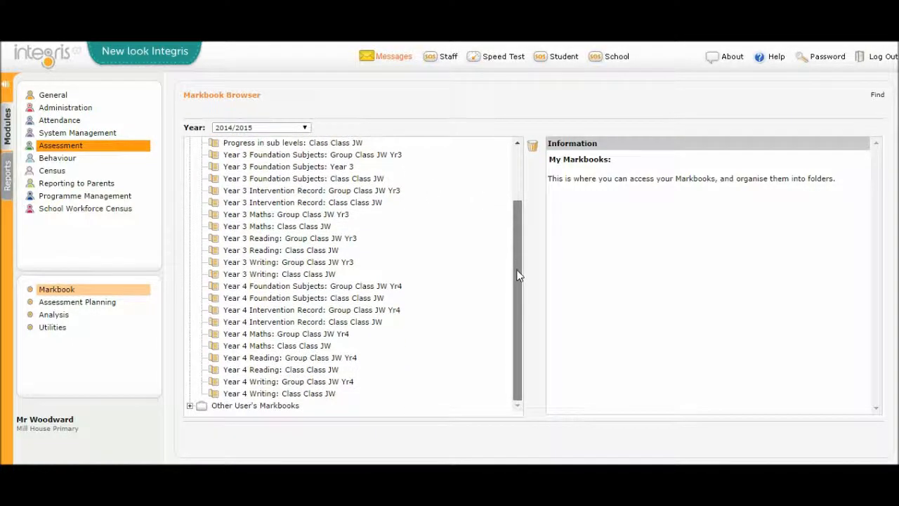
Step: View the students in the Year 3 Writing markbook for Group Class JW Yr3 and return to the Markbook Browser
{"action": "left_click", "coordinate": [327, 275]}
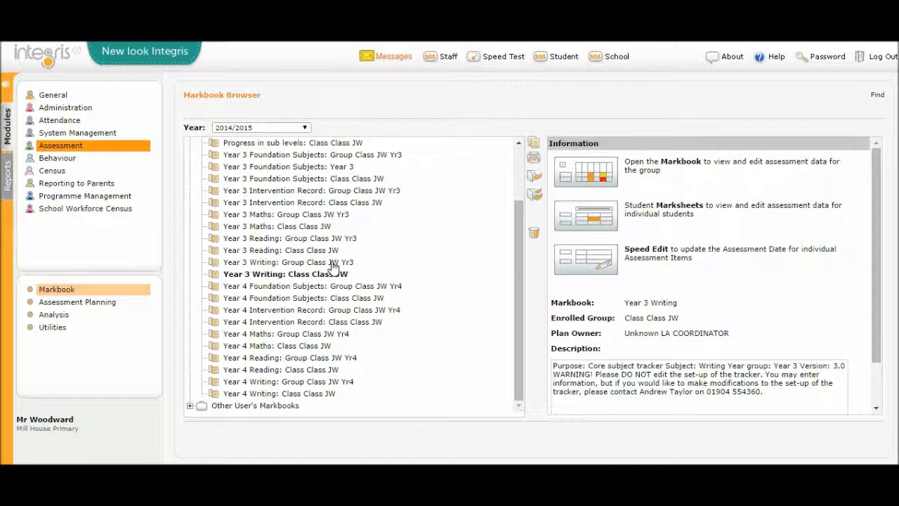
{"action": "left_click", "coordinate": [332, 263]}
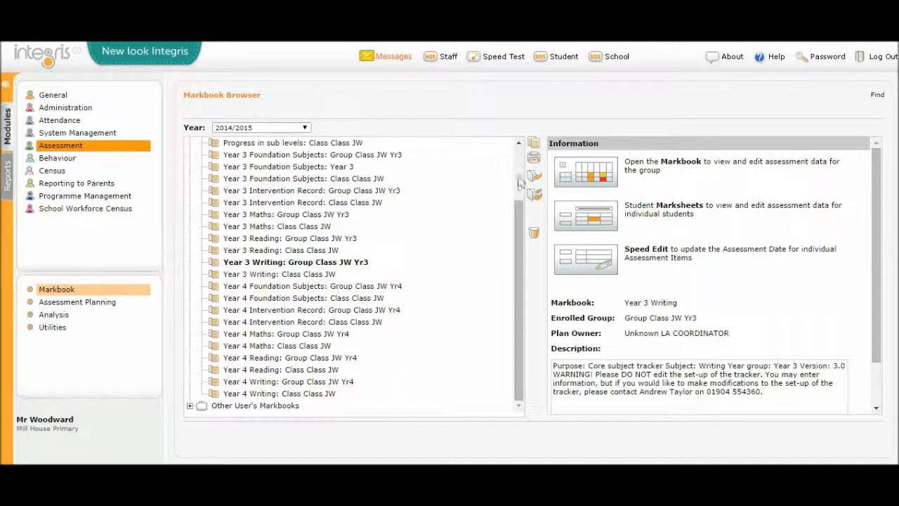
{"action": "left_click", "coordinate": [594, 180]}
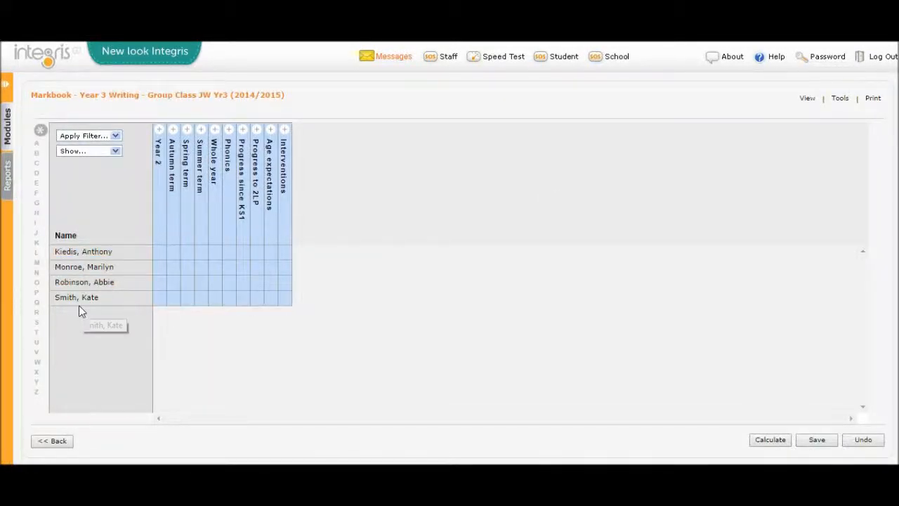
{"action": "left_click", "coordinate": [56, 443]}
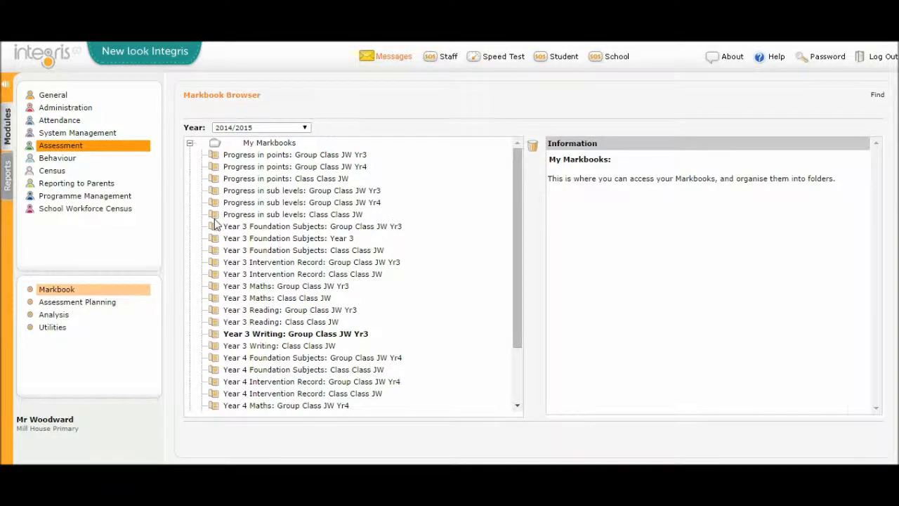
{"action": "left_click_drag", "start_coordinate": [520, 199], "coordinate": [524, 268]}
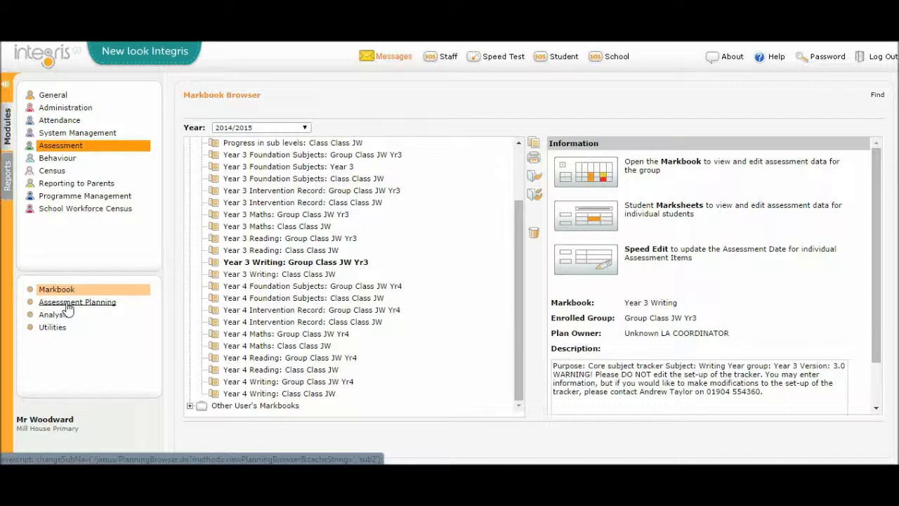
Step: Open Assessment Planning and check the folders under Other Users Folders, leaving that branch collapsed
{"action": "left_click", "coordinate": [68, 307]}
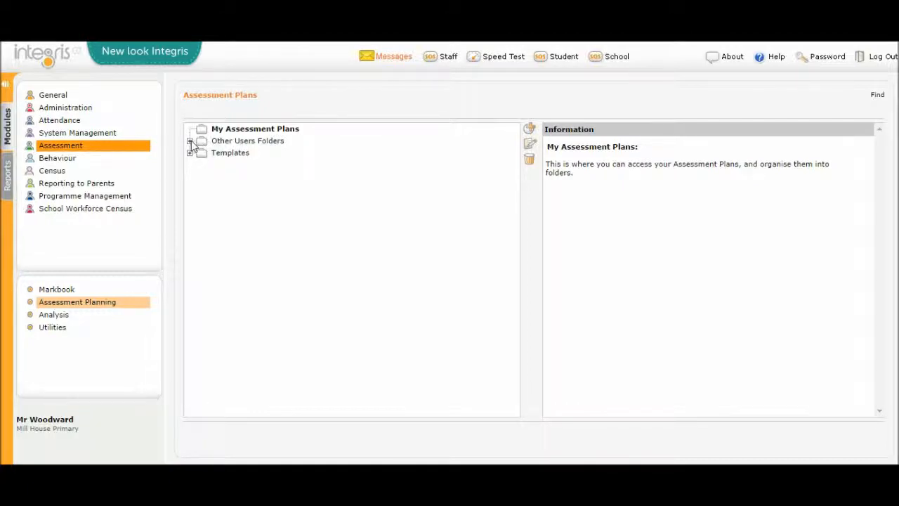
{"action": "left_click", "coordinate": [189, 141]}
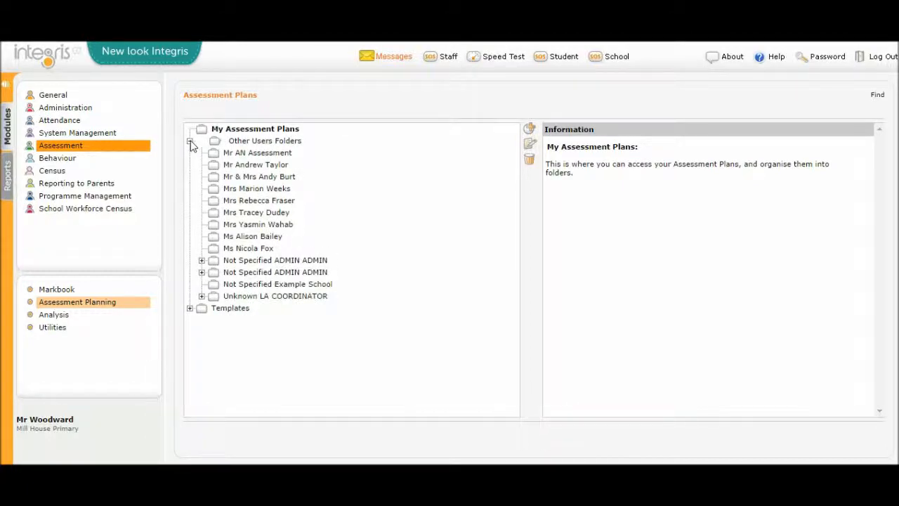
{"action": "left_click", "coordinate": [190, 141]}
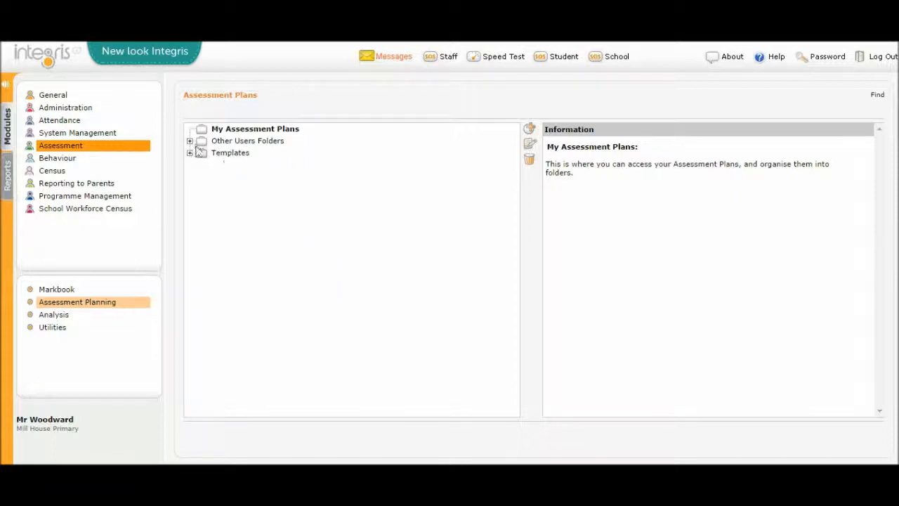
Step: Expand the LA COORDINATOR folder under Other Users Folders and select York LA Tracking Templates v3
{"action": "left_click", "coordinate": [190, 141]}
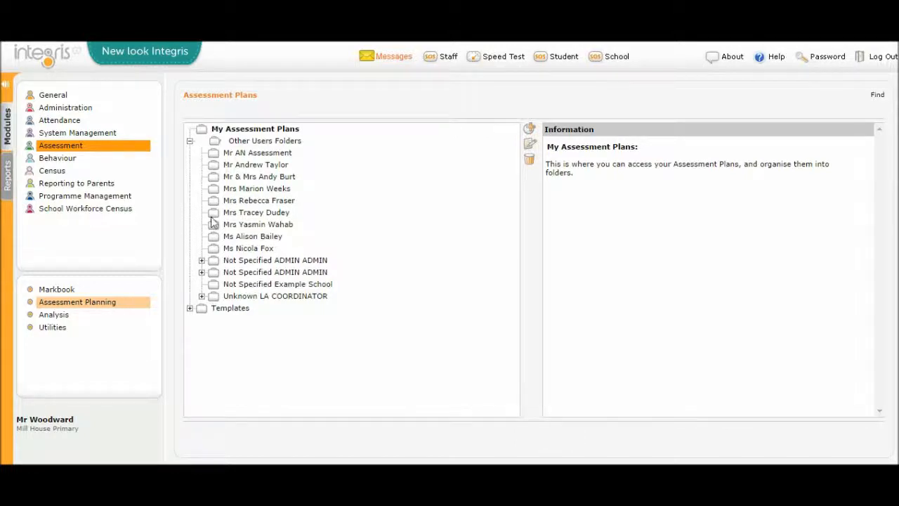
{"action": "left_click", "coordinate": [202, 297]}
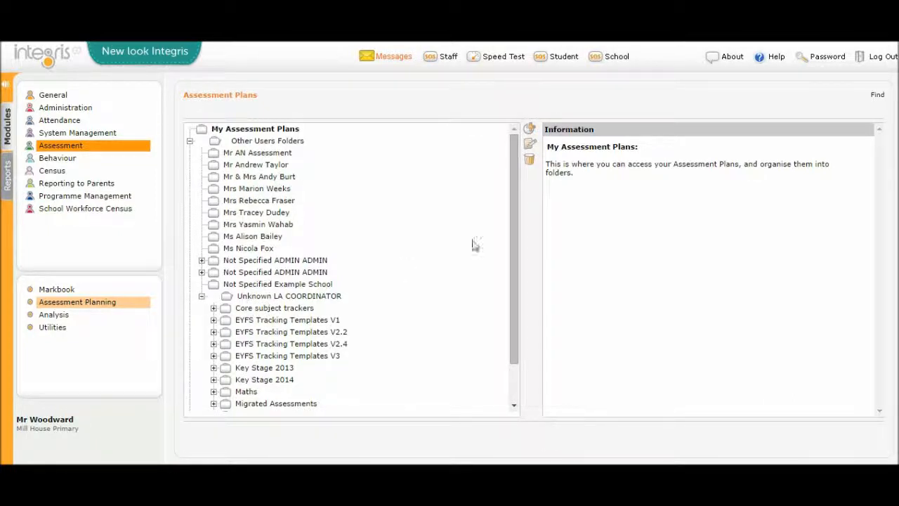
{"action": "left_click_drag", "start_coordinate": [516, 200], "coordinate": [526, 267]}
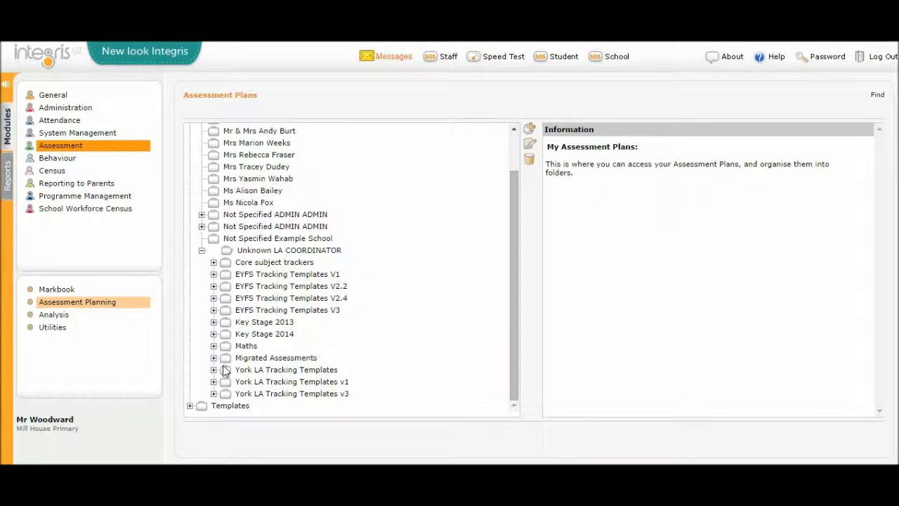
{"action": "left_click", "coordinate": [250, 396]}
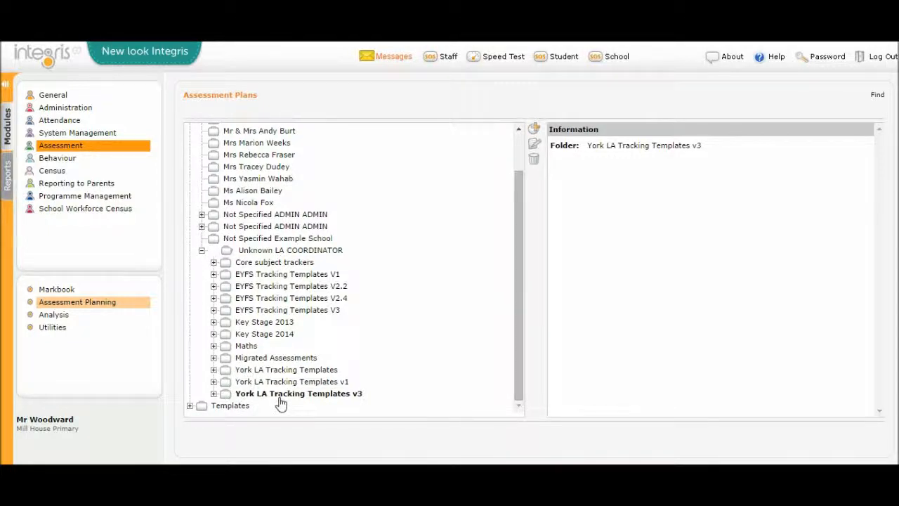
{"action": "left_click", "coordinate": [201, 252]}
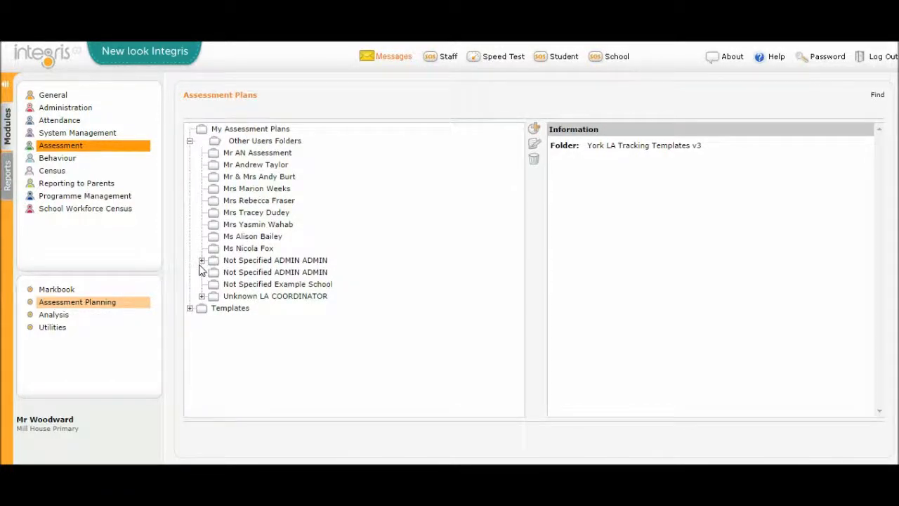
{"action": "left_click", "coordinate": [202, 260]}
{"action": "left_click", "coordinate": [201, 261]}
{"action": "left_click", "coordinate": [202, 296]}
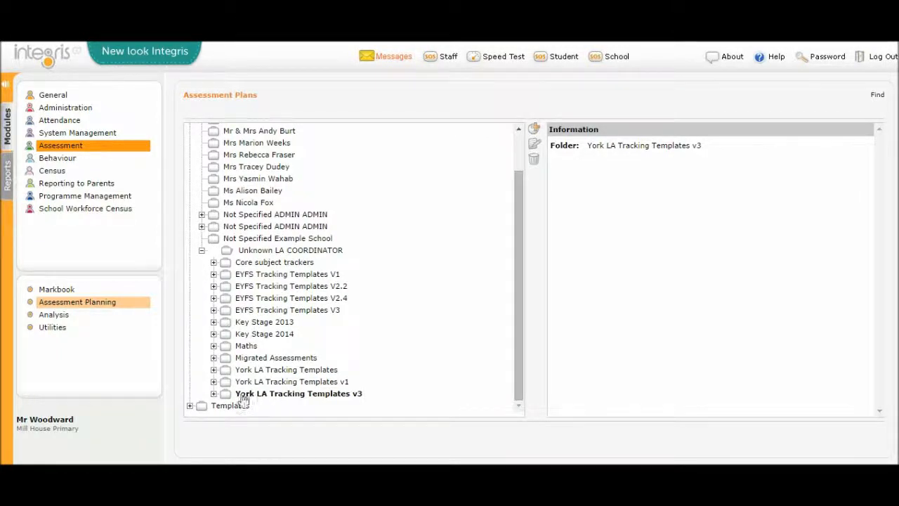
Step: Expand York LA Tracking Templates v3 and its Foundation Subjects, Interventions and actions, Mathematics, Progress trackers, Reading and Writing subfolders
{"action": "left_click", "coordinate": [213, 393]}
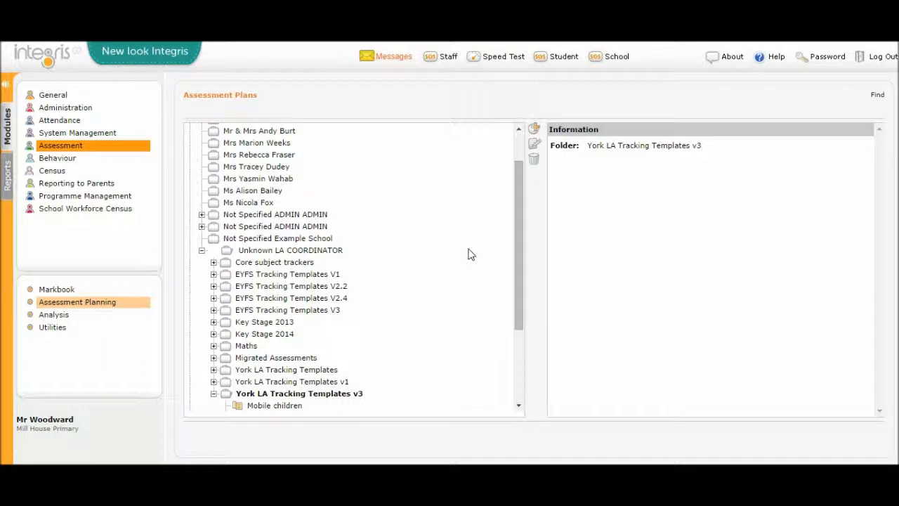
{"action": "scroll", "coordinate": [532, 295], "scroll_direction": "down", "scroll_amount": 3}
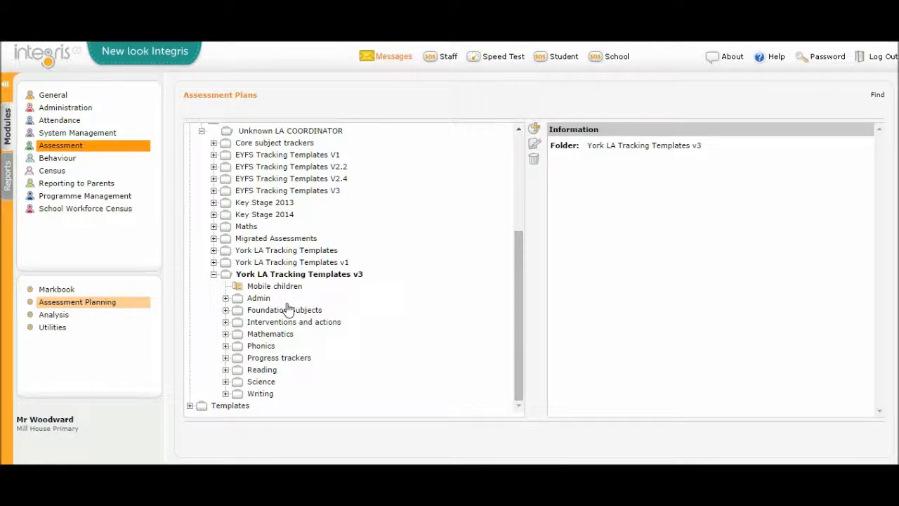
{"action": "left_click", "coordinate": [225, 310]}
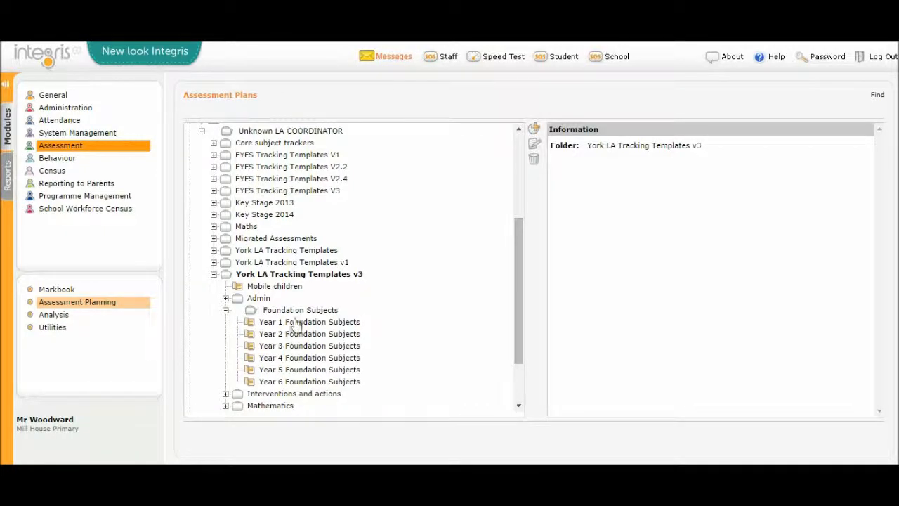
{"action": "left_click", "coordinate": [226, 394]}
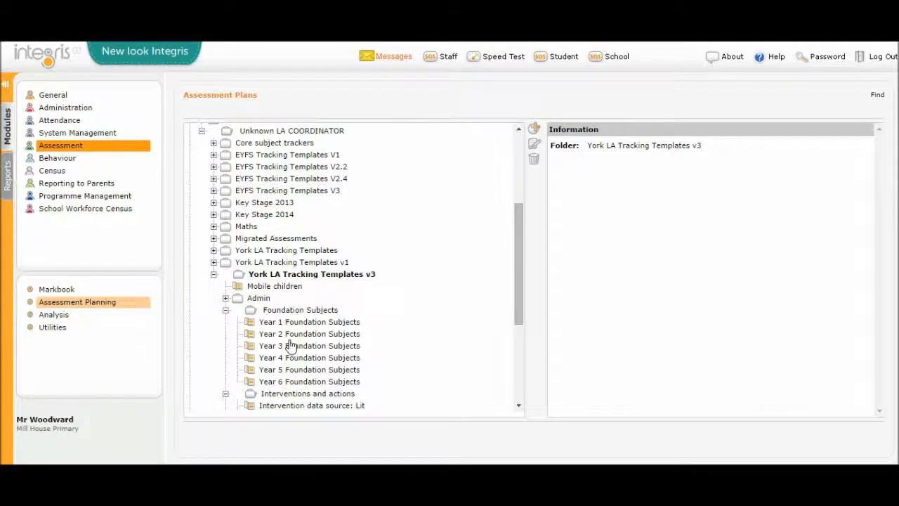
{"action": "scroll", "coordinate": [291, 345], "scroll_direction": "down", "scroll_amount": 3}
{"action": "left_click", "coordinate": [226, 380]}
{"action": "scroll", "coordinate": [306, 323], "scroll_direction": "down", "scroll_amount": 3}
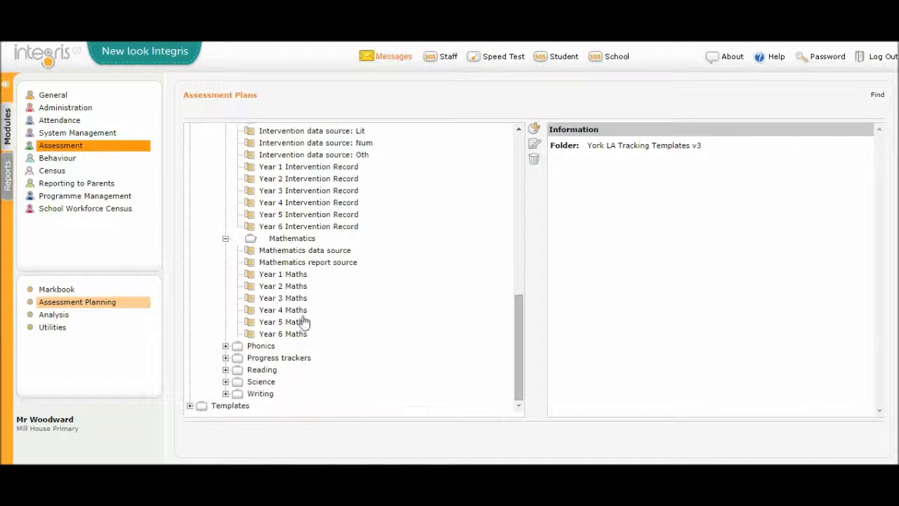
{"action": "left_click", "coordinate": [225, 358]}
{"action": "scroll", "coordinate": [309, 319], "scroll_direction": "down", "scroll_amount": 1}
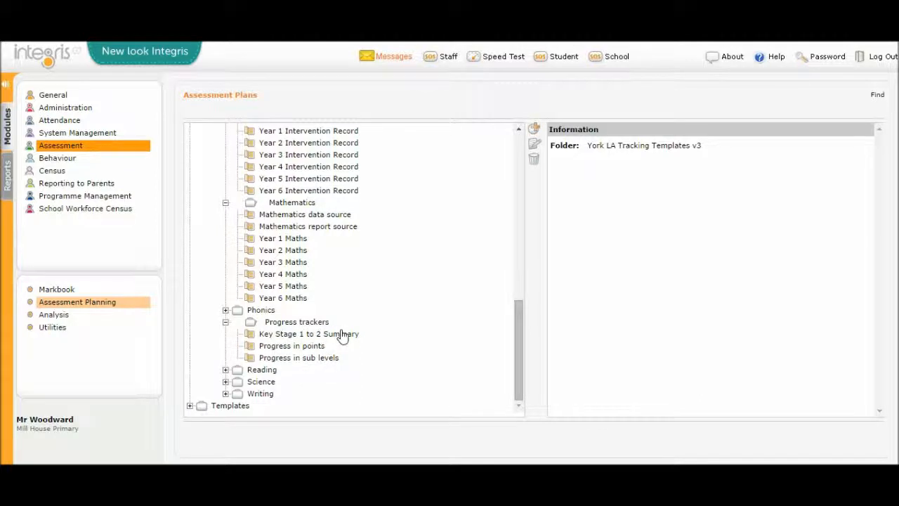
{"action": "left_click", "coordinate": [226, 370]}
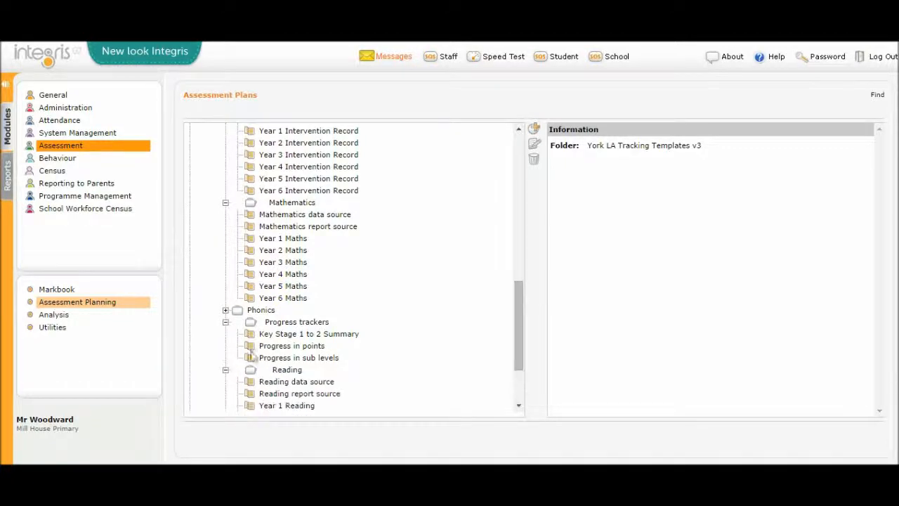
{"action": "left_click", "coordinate": [226, 393]}
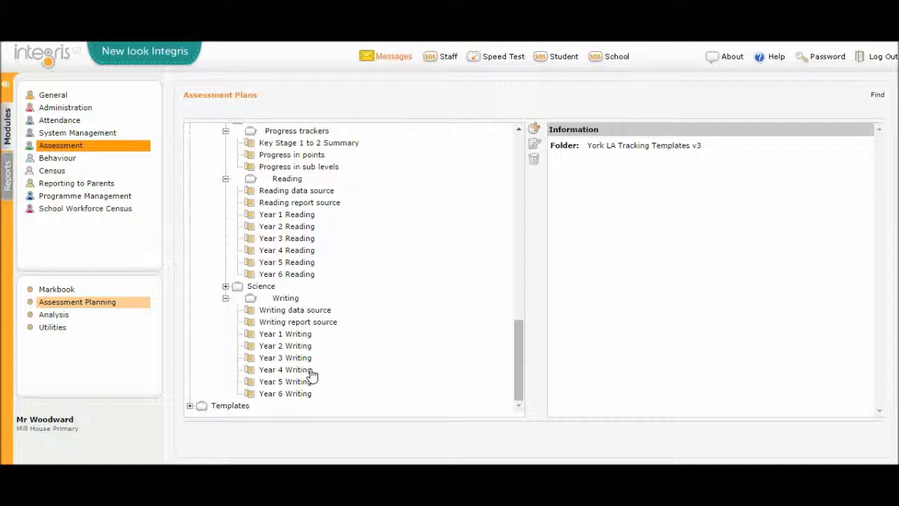
Step: Check the enrolled groups of the Year 4 Writing, Reading, Maths and Intervention Record plans and the sub-level and points progress trackers
{"action": "left_click", "coordinate": [297, 370]}
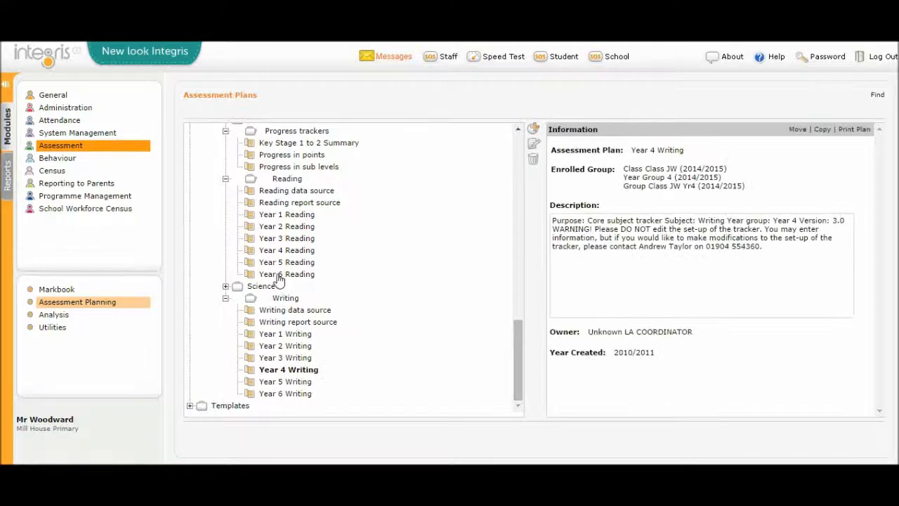
{"action": "left_click", "coordinate": [284, 252]}
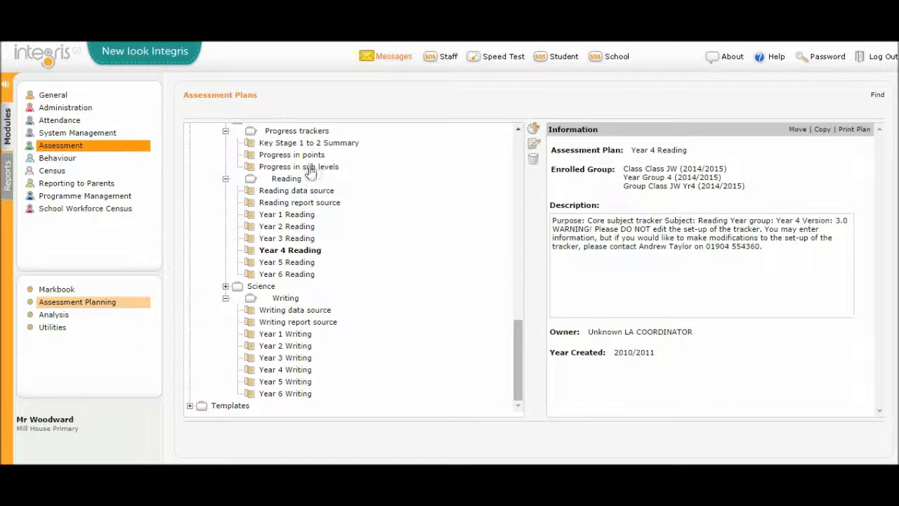
{"action": "left_click", "coordinate": [311, 167]}
{"action": "left_click", "coordinate": [311, 156]}
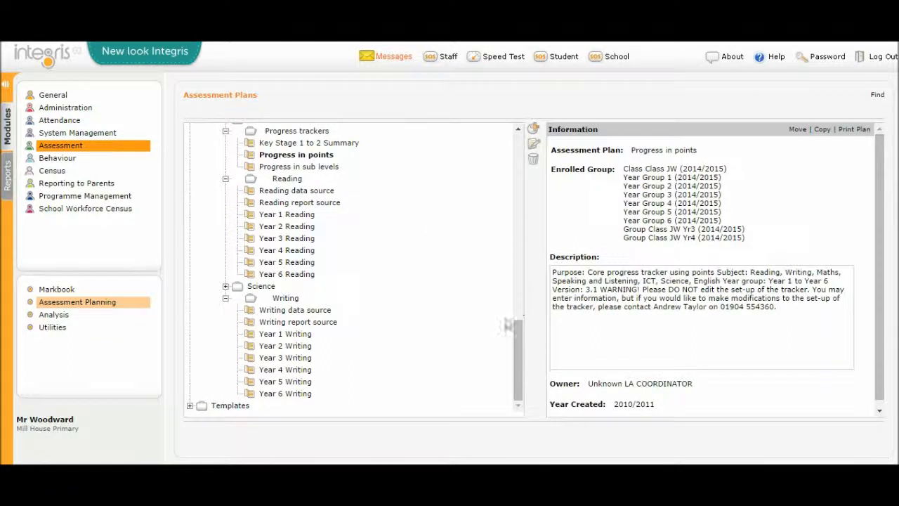
{"action": "left_click_drag", "start_coordinate": [518, 332], "coordinate": [518, 290]}
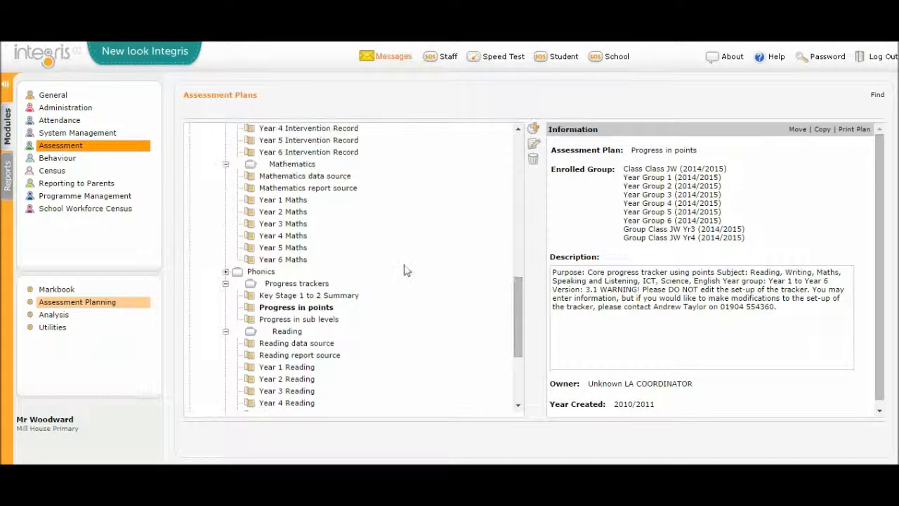
{"action": "left_click", "coordinate": [295, 236]}
{"action": "left_click", "coordinate": [298, 130]}
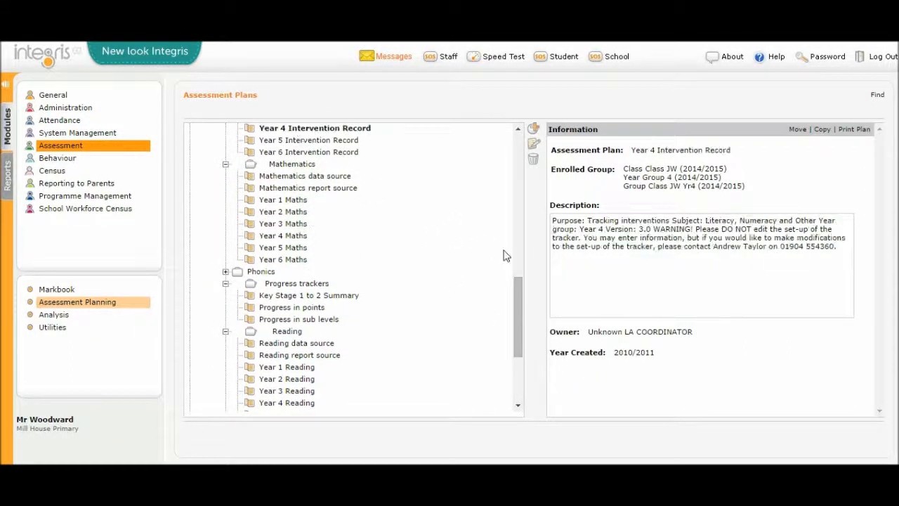
Step: Open the Year 4 Foundation Subjects assessment plan for editing and show its enrolled groups
{"action": "left_click_drag", "start_coordinate": [518, 304], "coordinate": [511, 235]}
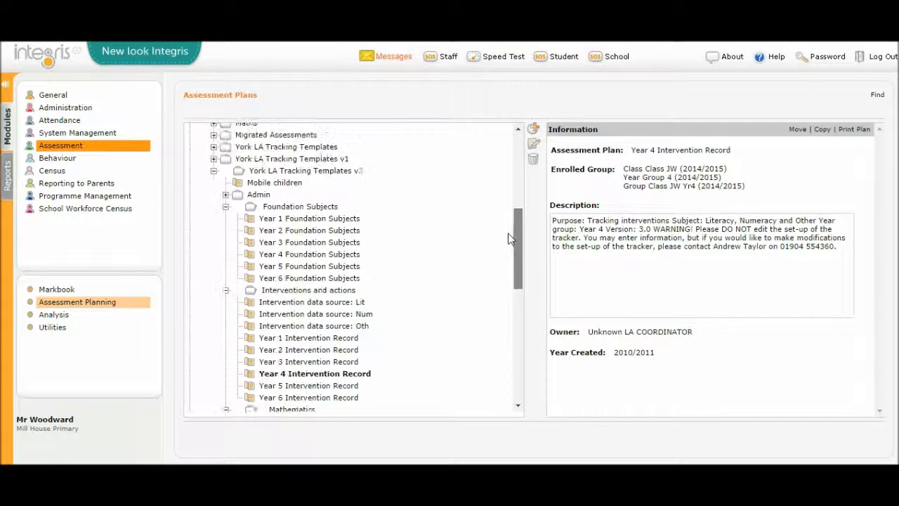
{"action": "left_click", "coordinate": [325, 257]}
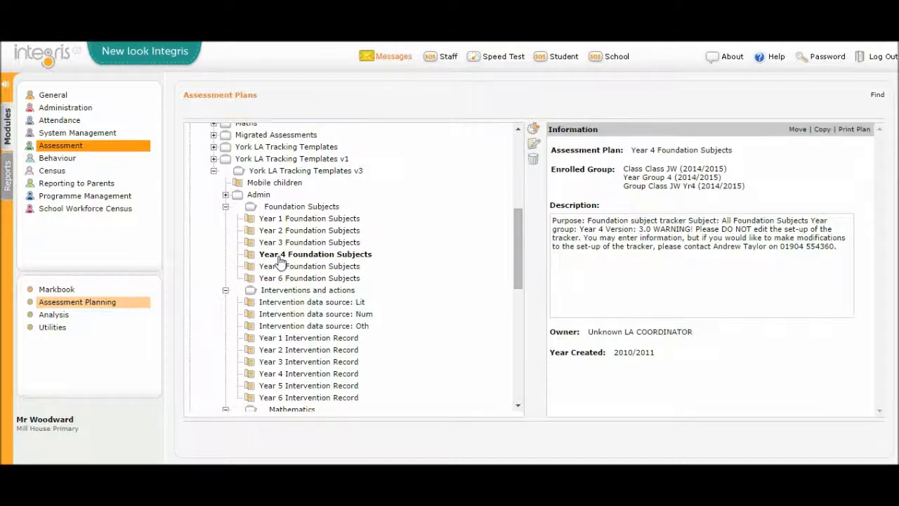
{"action": "left_click", "coordinate": [533, 146]}
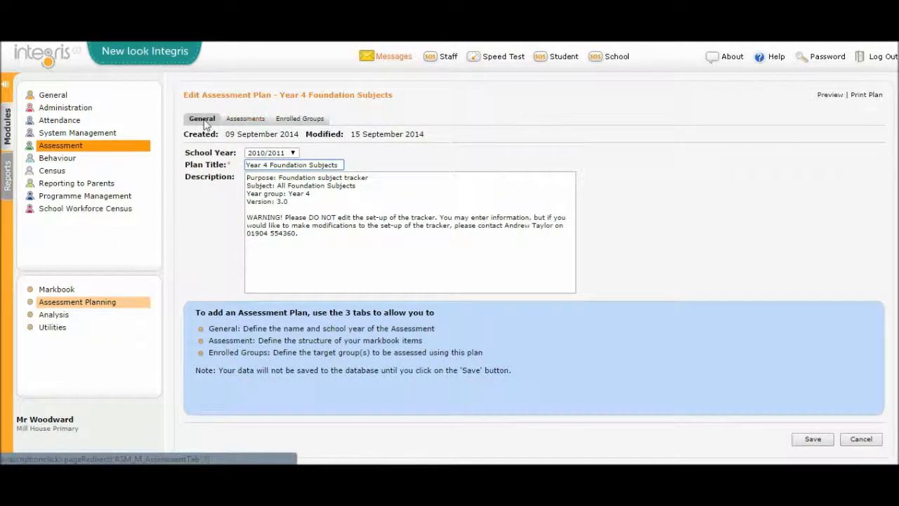
{"action": "left_click", "coordinate": [308, 119]}
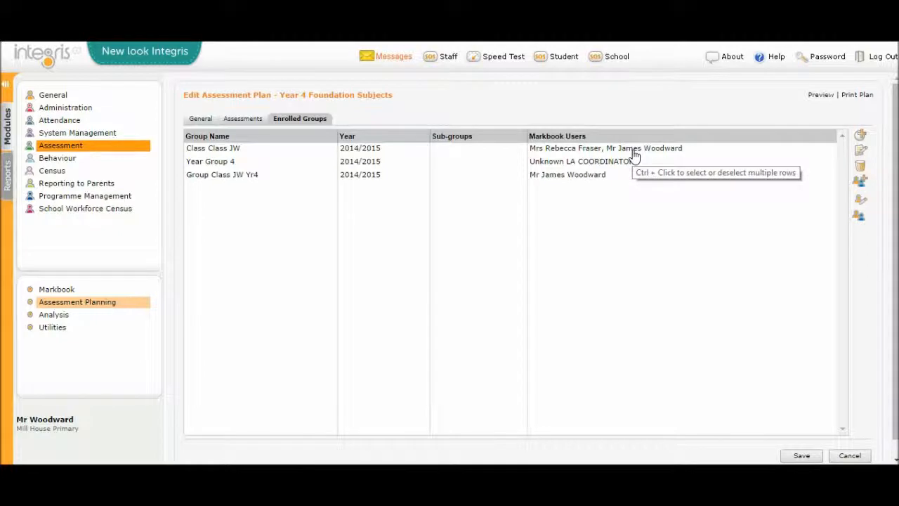
Step: Remove the Class JW teacher from the Markbook Users of Class Class JW, keeping the other listed teacher
{"action": "left_click", "coordinate": [230, 154]}
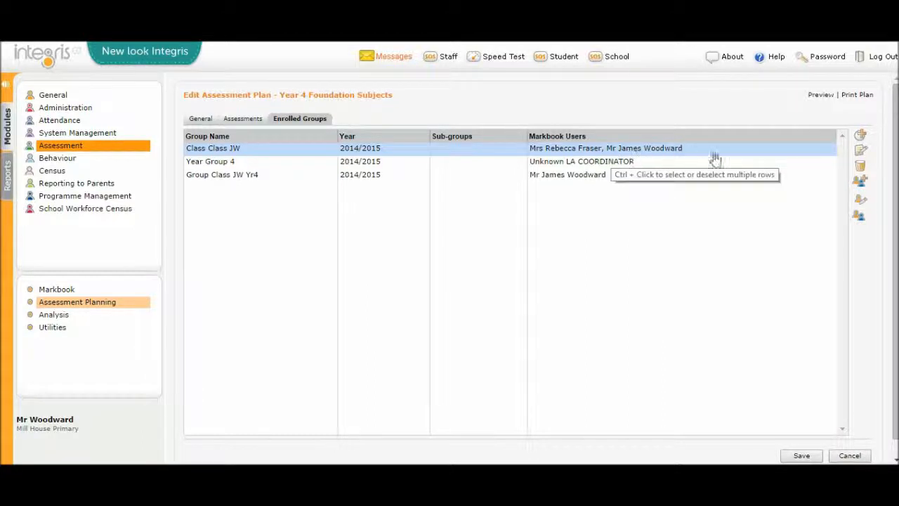
{"action": "left_click", "coordinate": [862, 204]}
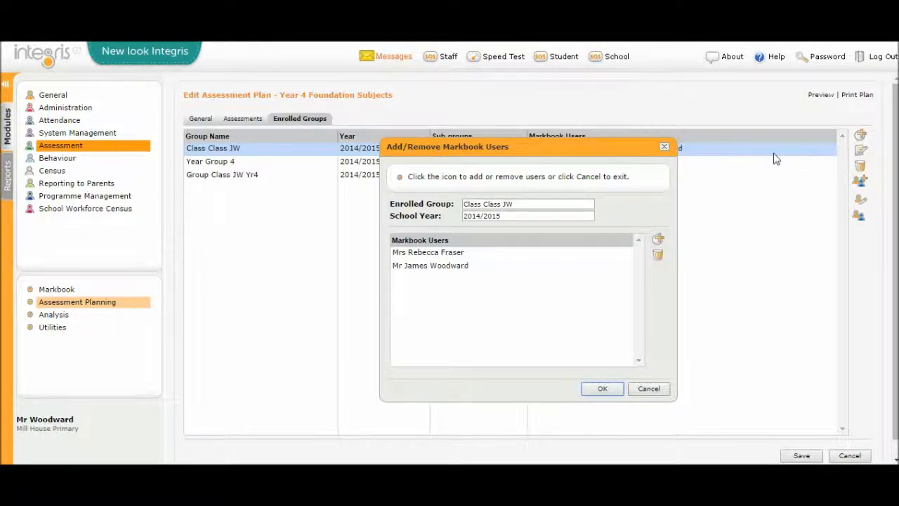
{"action": "left_click", "coordinate": [492, 267]}
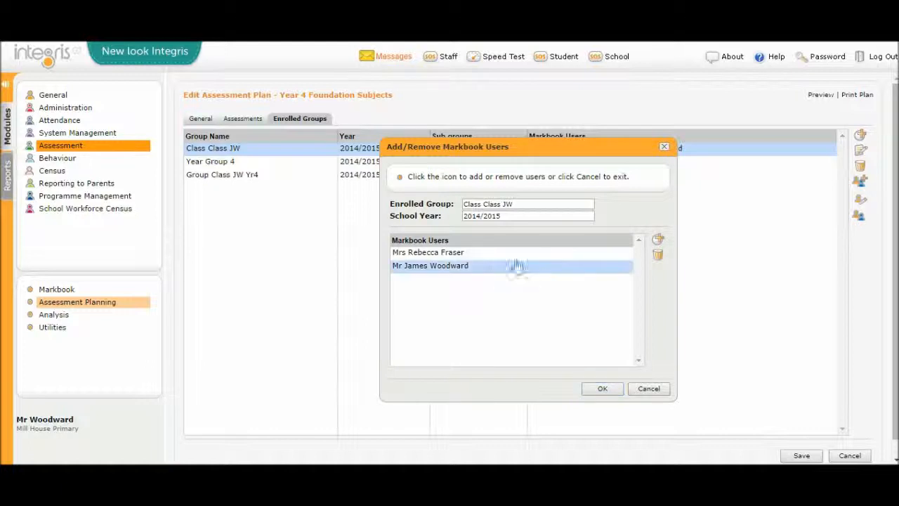
{"action": "left_click", "coordinate": [658, 256]}
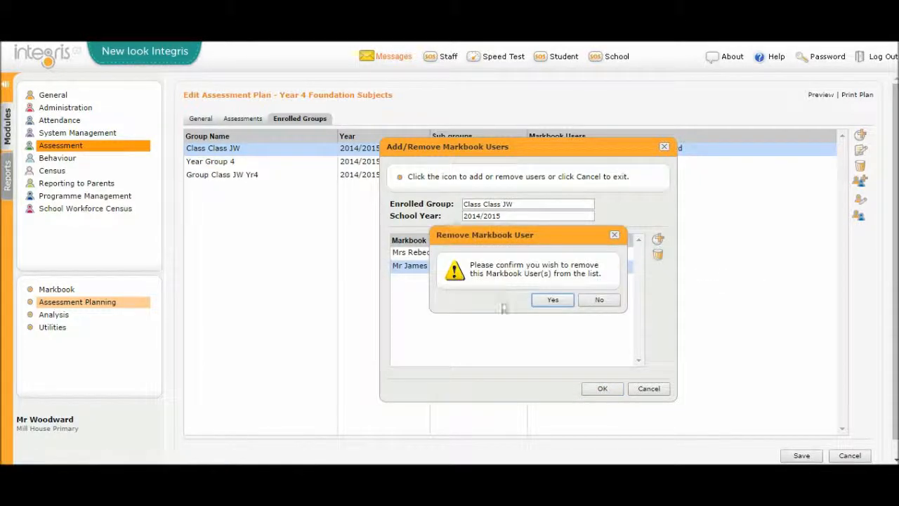
{"action": "left_click", "coordinate": [552, 300]}
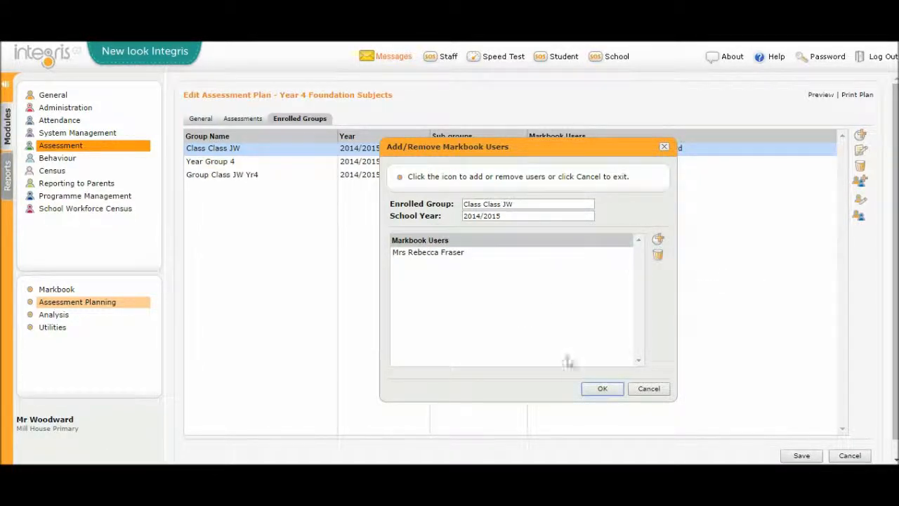
{"action": "left_click", "coordinate": [601, 390]}
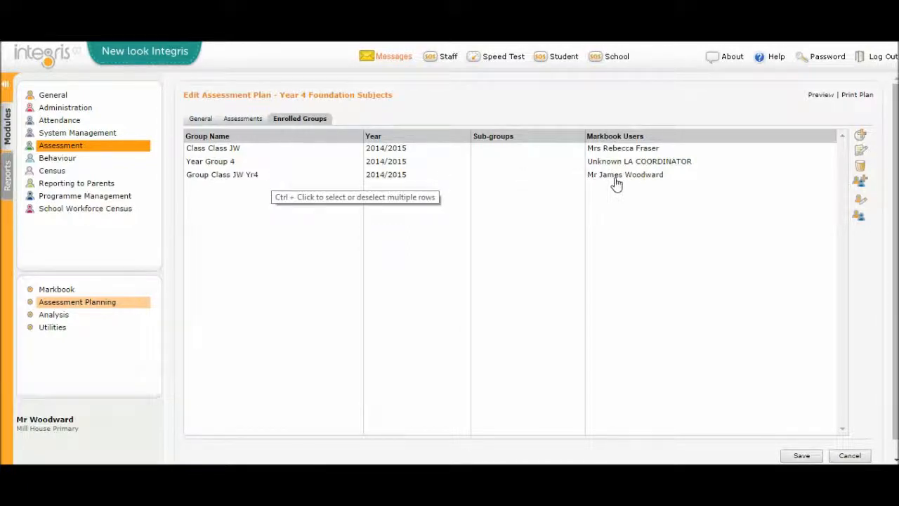
Step: Try to remove the only Markbook User from Group Class JW Yr4, then cancel the user changes
{"action": "left_click", "coordinate": [653, 177]}
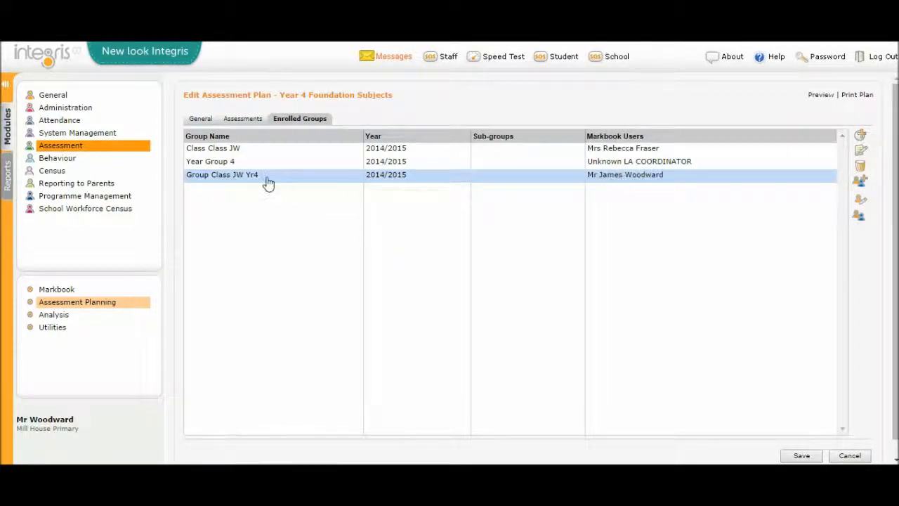
{"action": "left_click", "coordinate": [858, 203]}
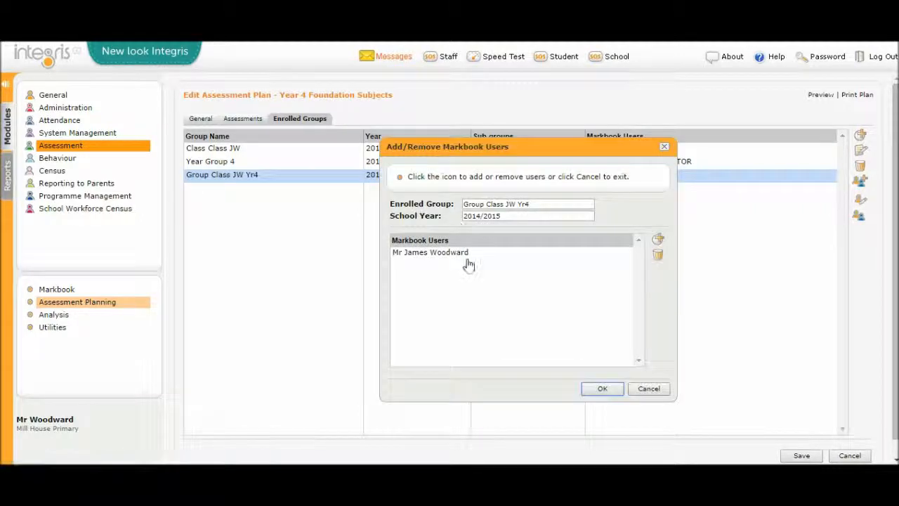
{"action": "left_click", "coordinate": [555, 253]}
{"action": "left_click", "coordinate": [657, 254]}
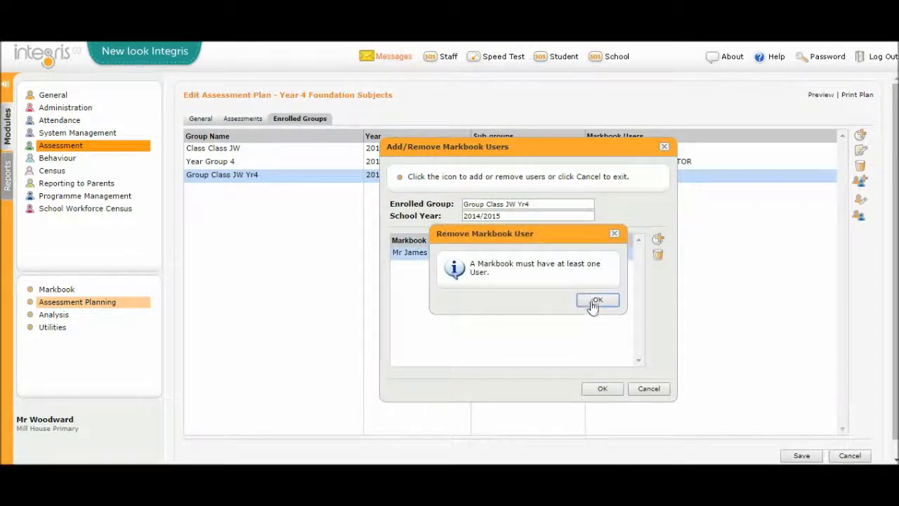
{"action": "left_click", "coordinate": [595, 303]}
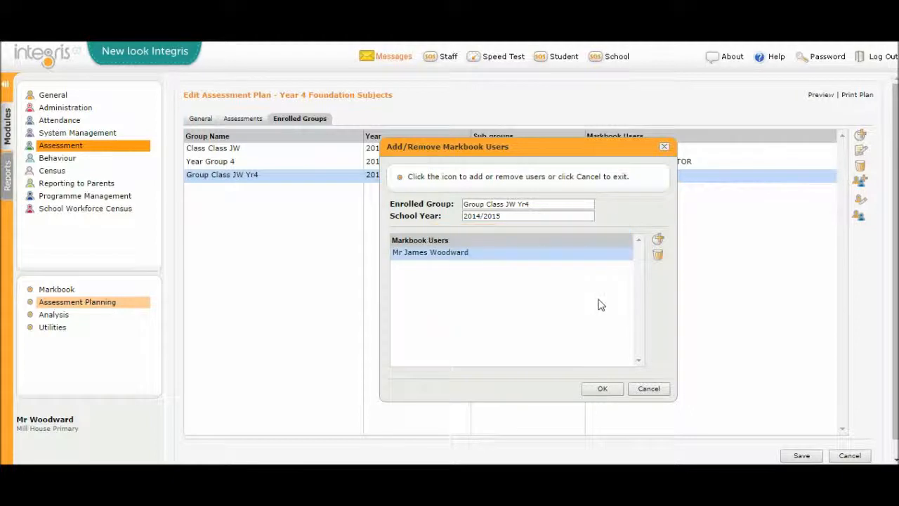
{"action": "left_click", "coordinate": [654, 390]}
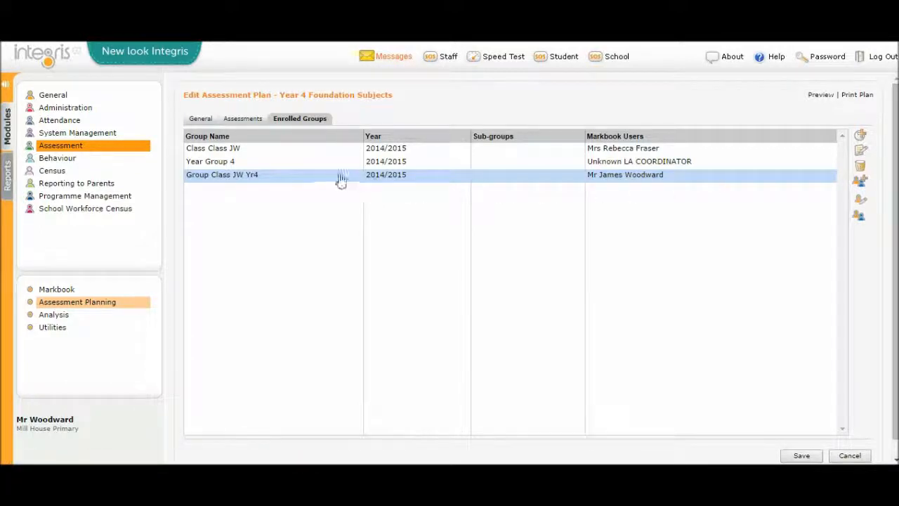
Step: Add the teacher assigned to Class Class JW as a second Markbook User of Group Class JW Yr4
{"action": "left_click", "coordinate": [858, 182]}
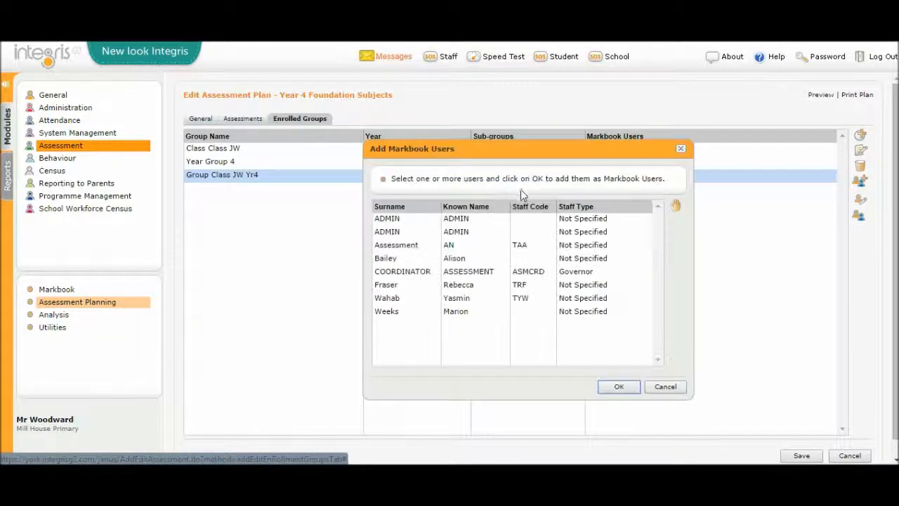
{"action": "left_click", "coordinate": [418, 288]}
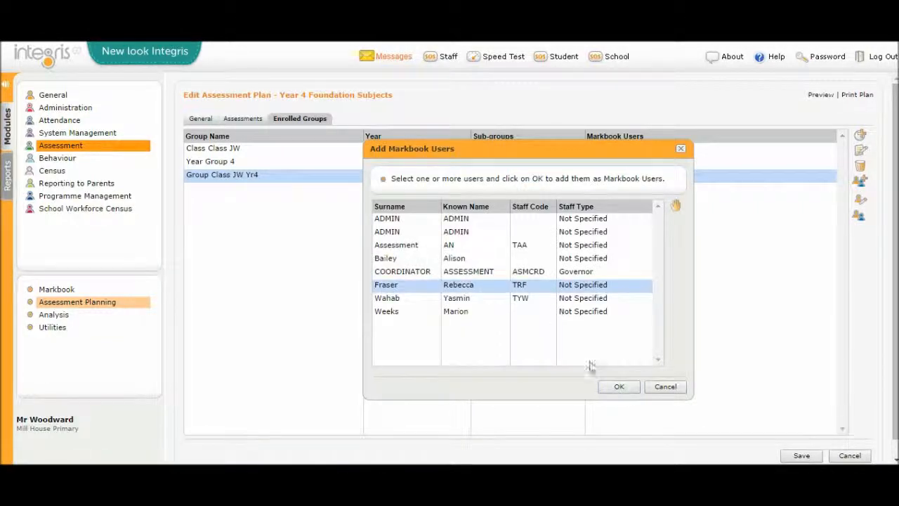
{"action": "left_click", "coordinate": [615, 389]}
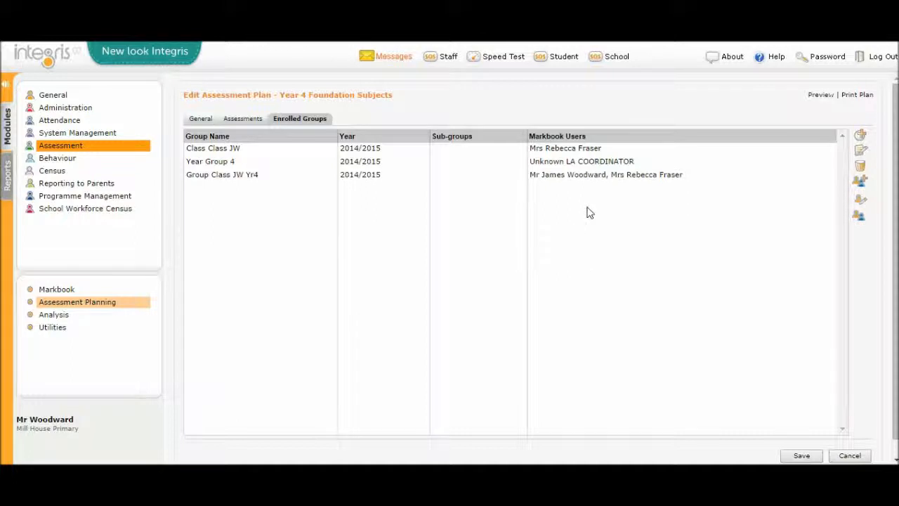
Step: Remove the original teacher from the Markbook Users of Group Class JW Yr4, keeping the newly added teacher
{"action": "left_click", "coordinate": [595, 183]}
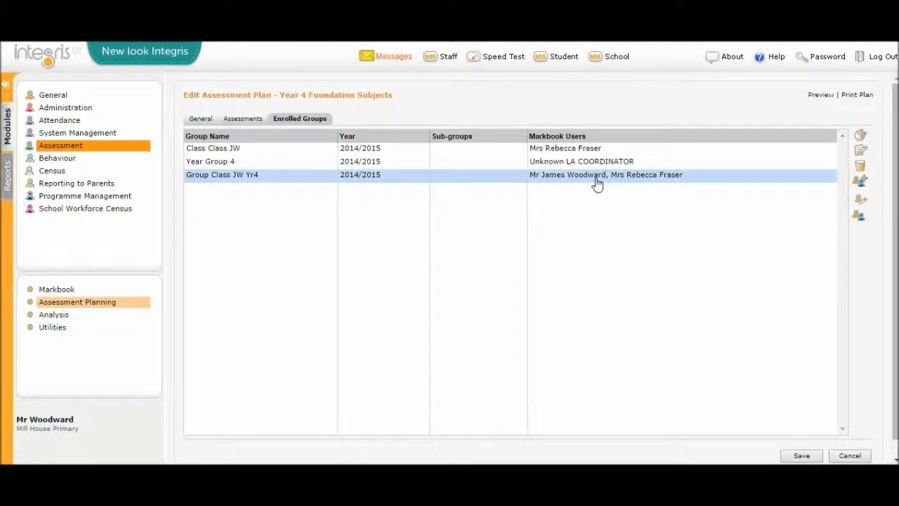
{"action": "left_click", "coordinate": [859, 203]}
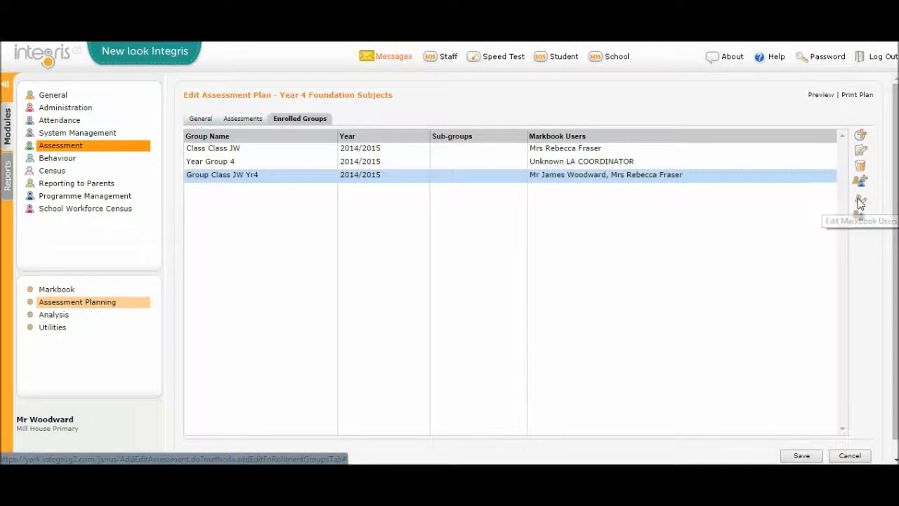
{"action": "left_click", "coordinate": [463, 257]}
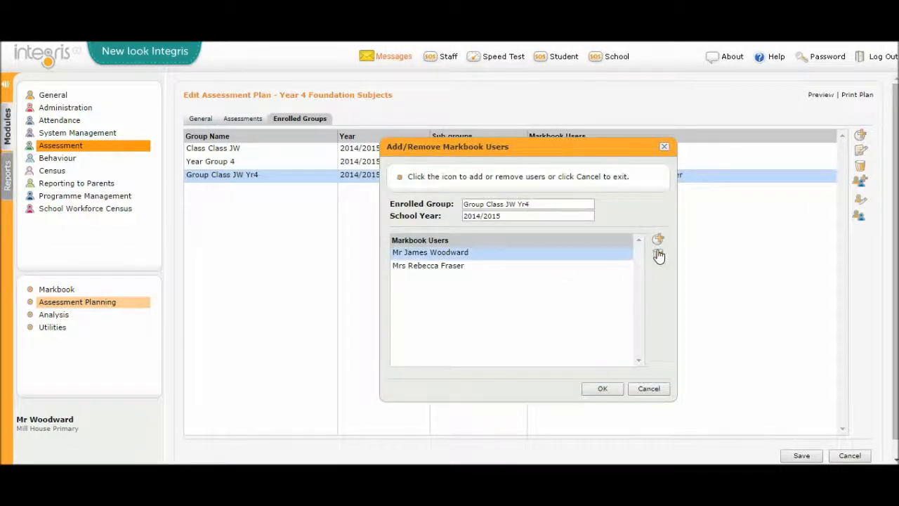
{"action": "left_click", "coordinate": [658, 254]}
{"action": "left_click", "coordinate": [554, 301]}
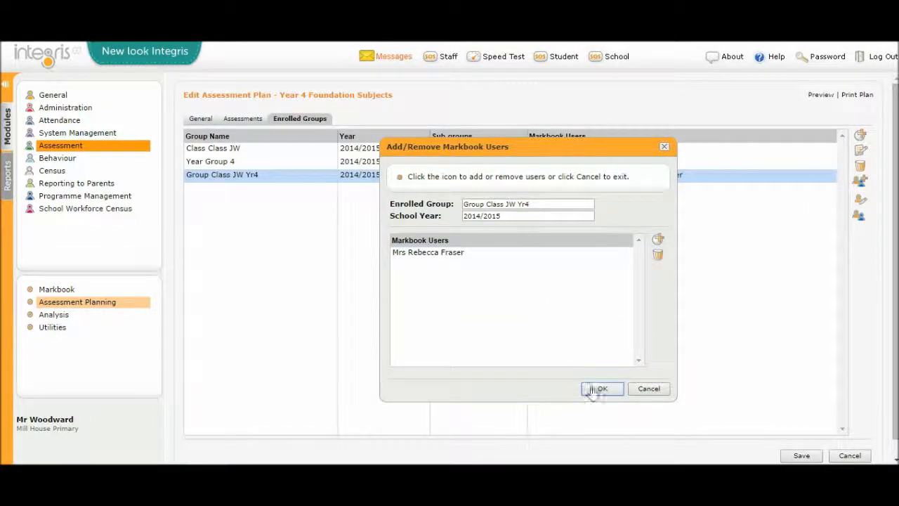
{"action": "left_click", "coordinate": [599, 390]}
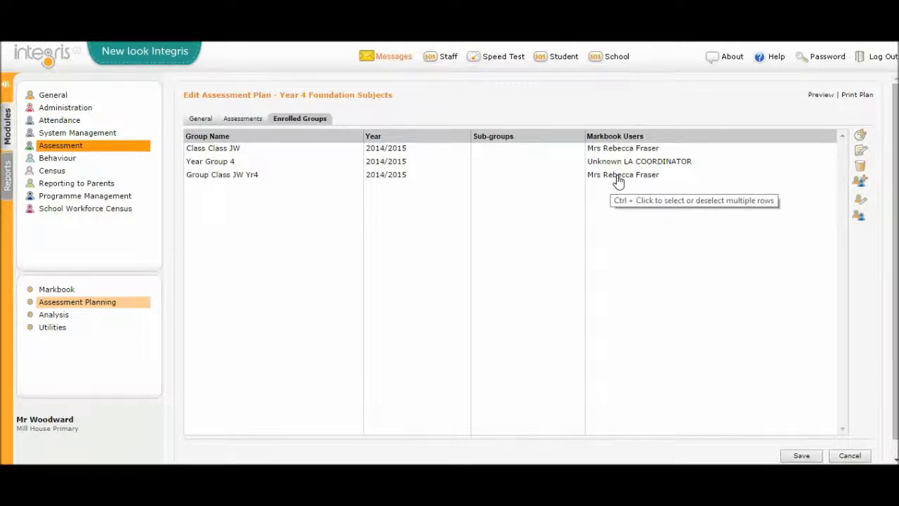
Step: Remove the enrolled Group Class JW Yr4 and its markbook from the Year 4 Foundation Subjects plan, and save the plan
{"action": "left_click", "coordinate": [231, 176]}
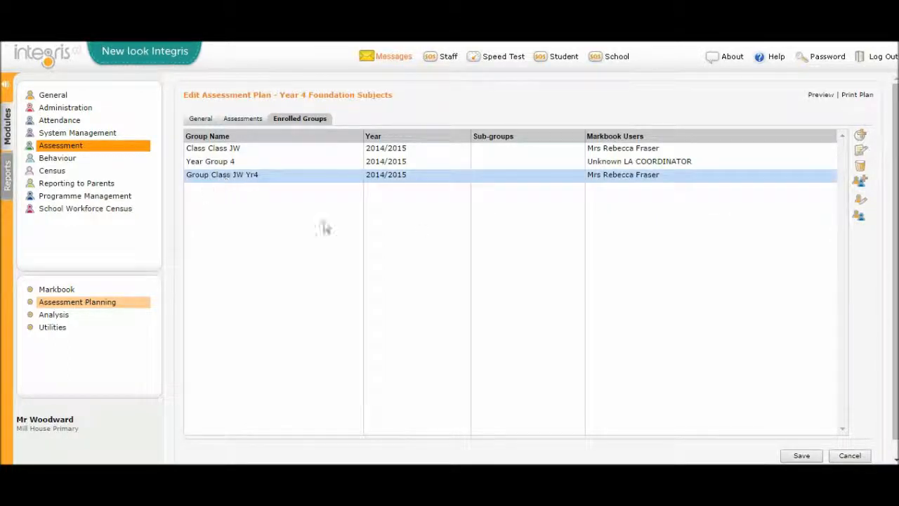
{"action": "left_click", "coordinate": [859, 167]}
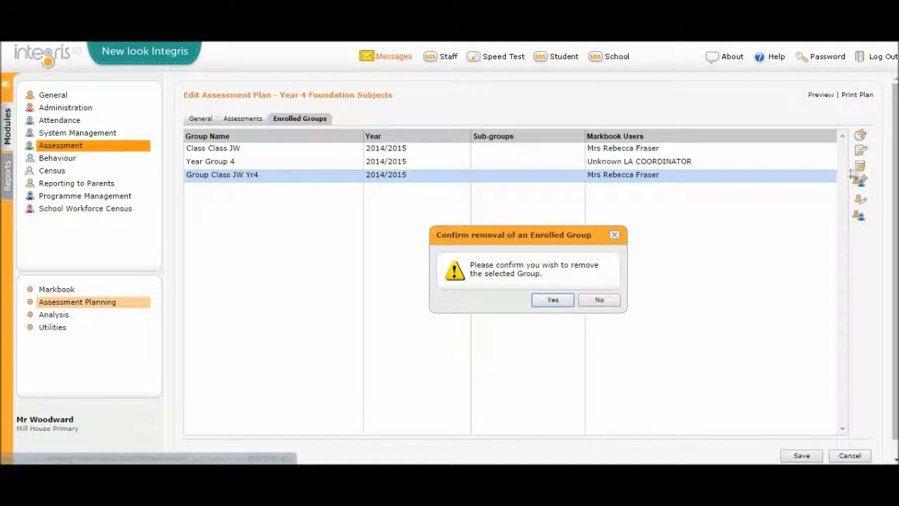
{"action": "left_click", "coordinate": [547, 302]}
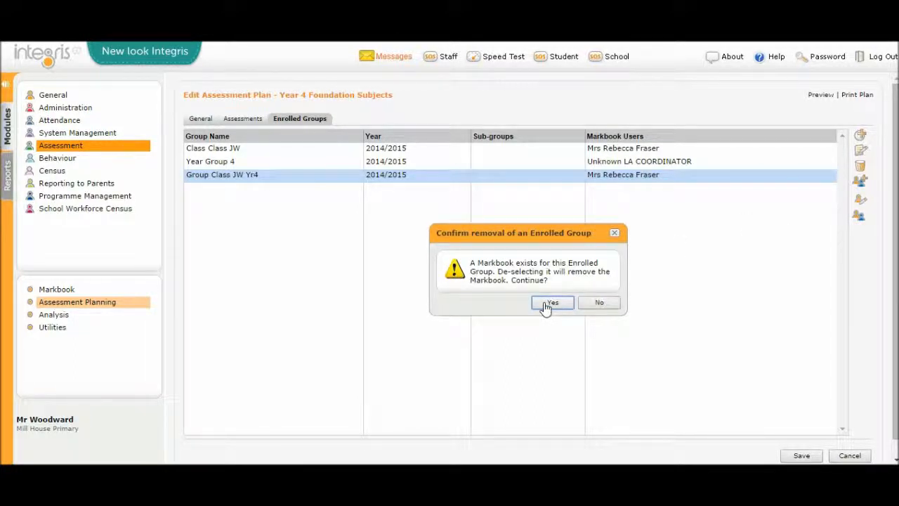
{"action": "left_click", "coordinate": [546, 303]}
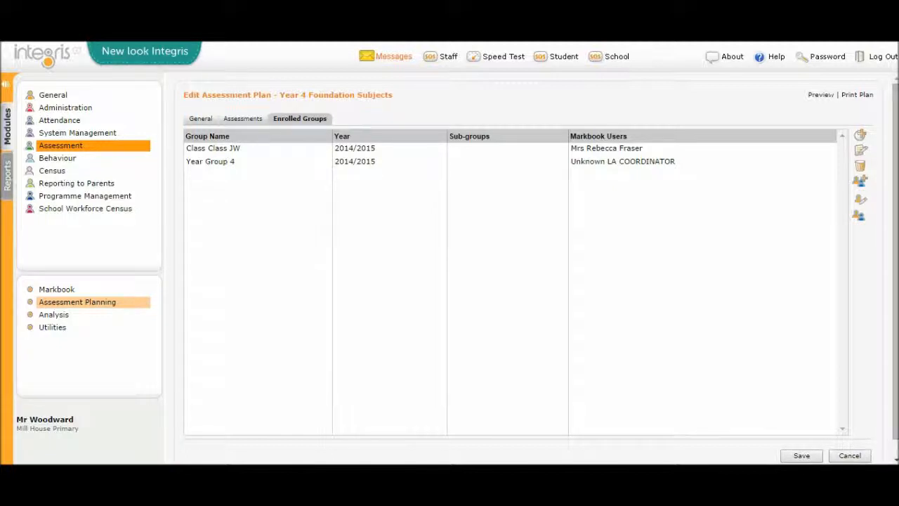
{"action": "left_click", "coordinate": [795, 456]}
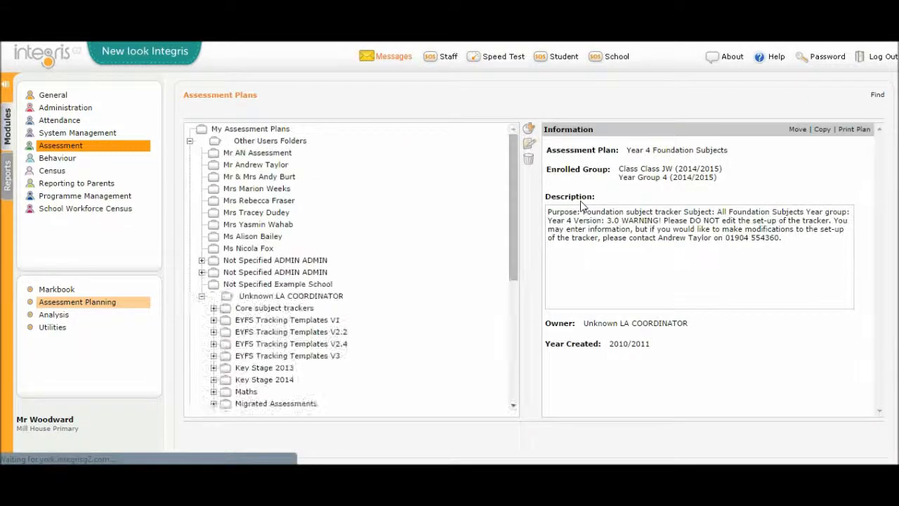
Step: Check the list of own markbooks for 2014/2015 in the Markbook Browser for Year 4 Foundation Subjects entries
{"action": "left_click_drag", "start_coordinate": [517, 179], "coordinate": [531, 317]}
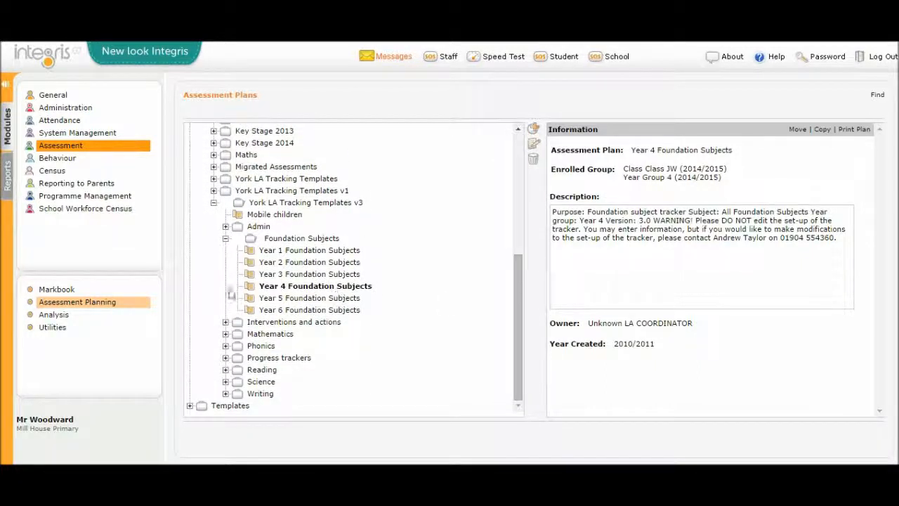
{"action": "left_click", "coordinate": [61, 290]}
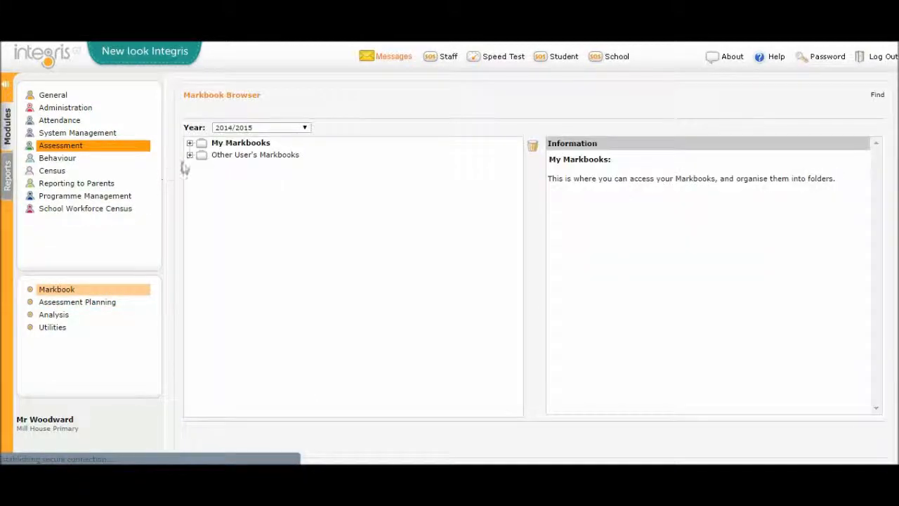
{"action": "left_click", "coordinate": [190, 144]}
{"action": "scroll", "coordinate": [344, 249], "scroll_direction": "down", "scroll_amount": 2}
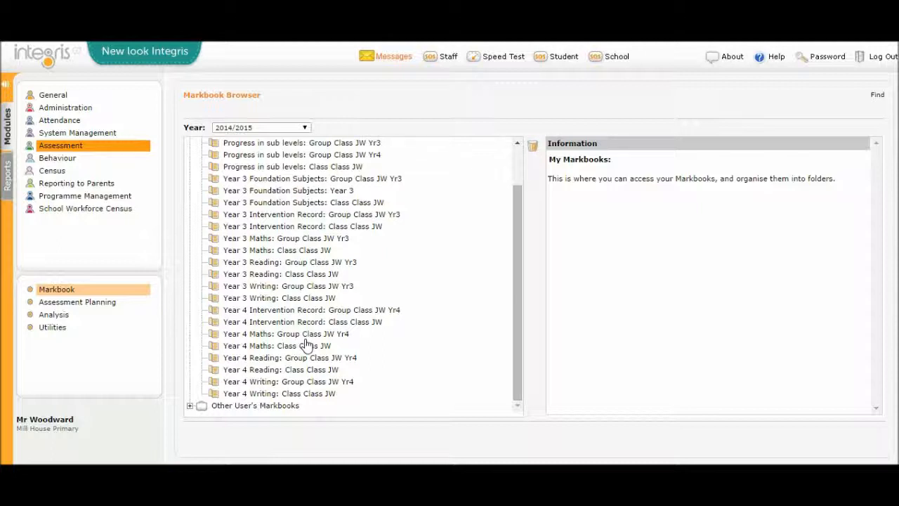
Step: Show the enrolled groups of the Year 4 Intervention Record plan in York LA Tracking Templates v3, under the LA Coordinator's assessment plans
{"action": "left_click", "coordinate": [99, 307]}
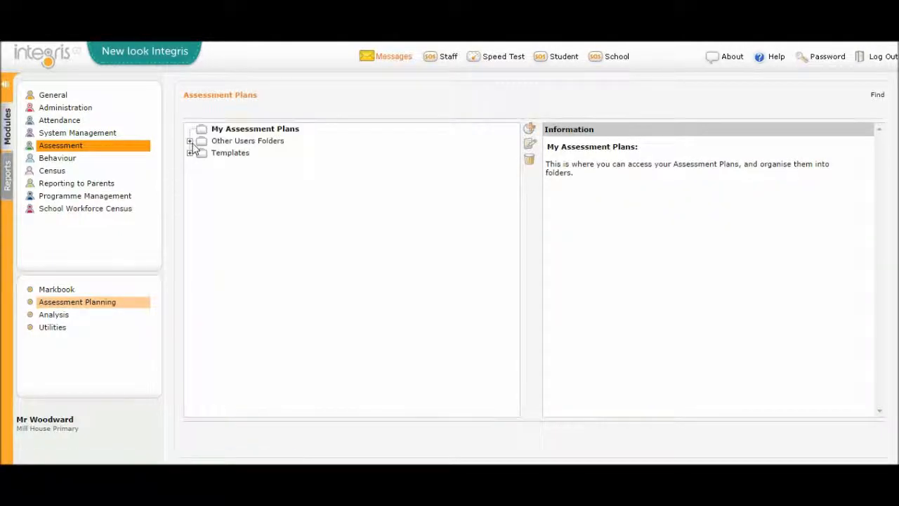
{"action": "left_click", "coordinate": [190, 143]}
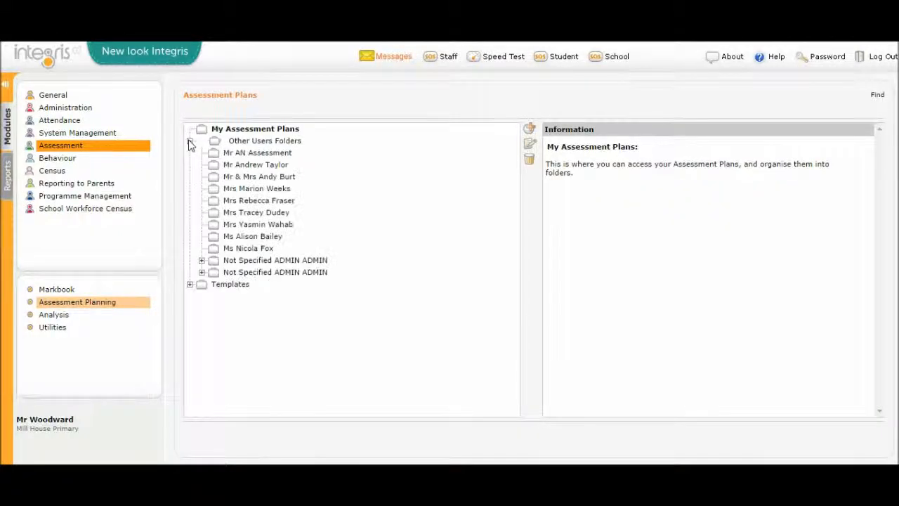
{"action": "left_click", "coordinate": [200, 302]}
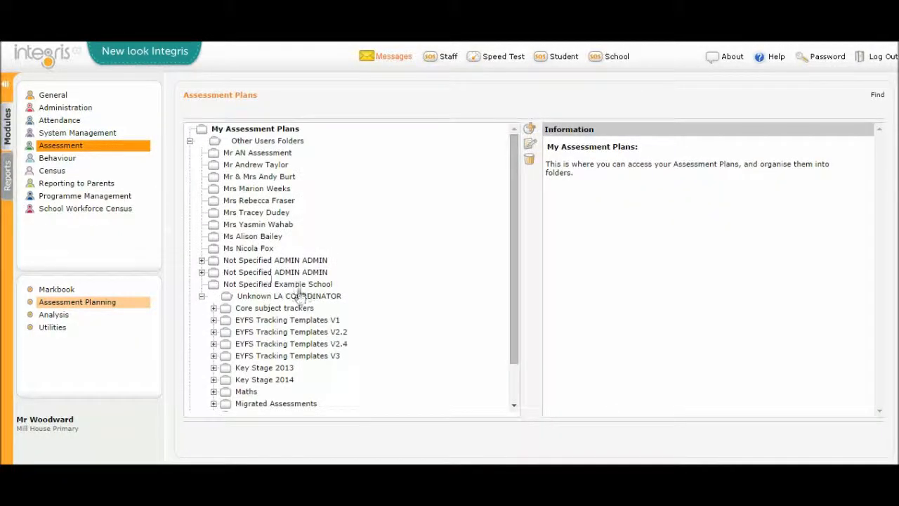
{"action": "scroll", "coordinate": [297, 330], "scroll_direction": "down", "scroll_amount": 2}
{"action": "left_click", "coordinate": [213, 394]}
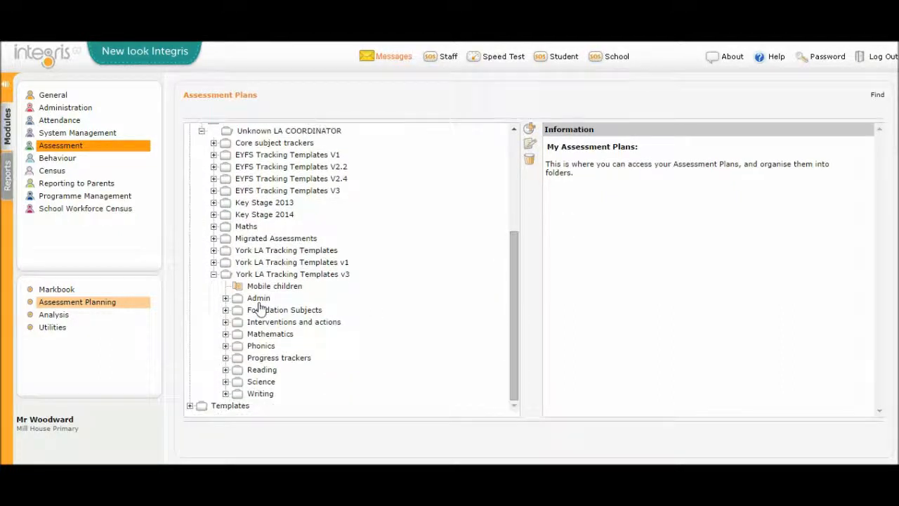
{"action": "left_click", "coordinate": [225, 321]}
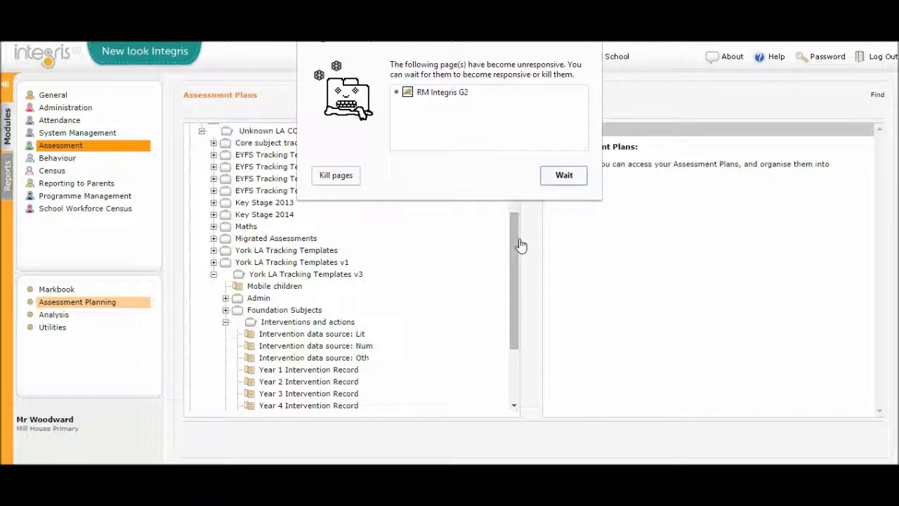
{"action": "left_click", "coordinate": [564, 175]}
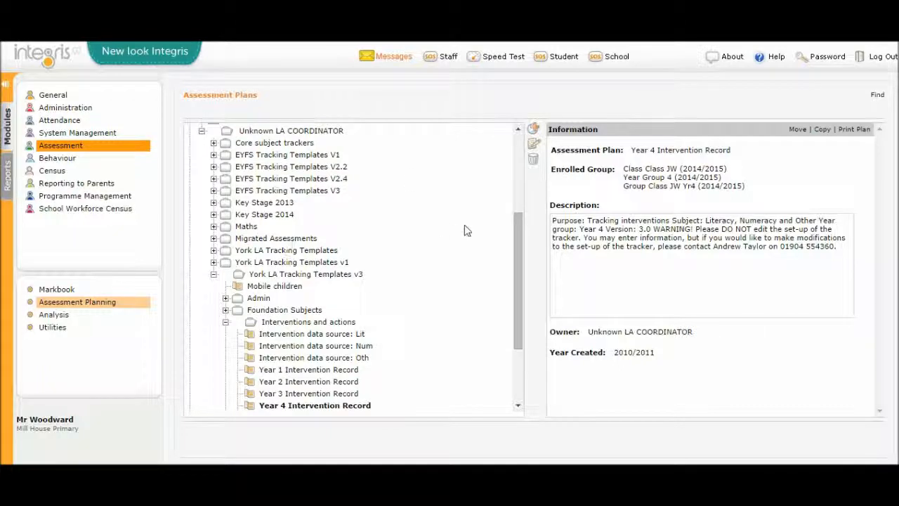
{"action": "left_click_drag", "start_coordinate": [517, 275], "coordinate": [519, 324]}
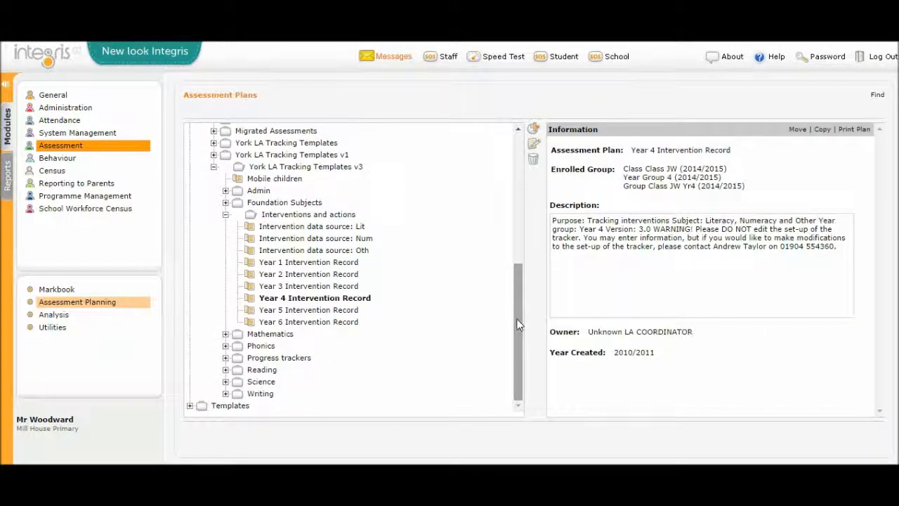